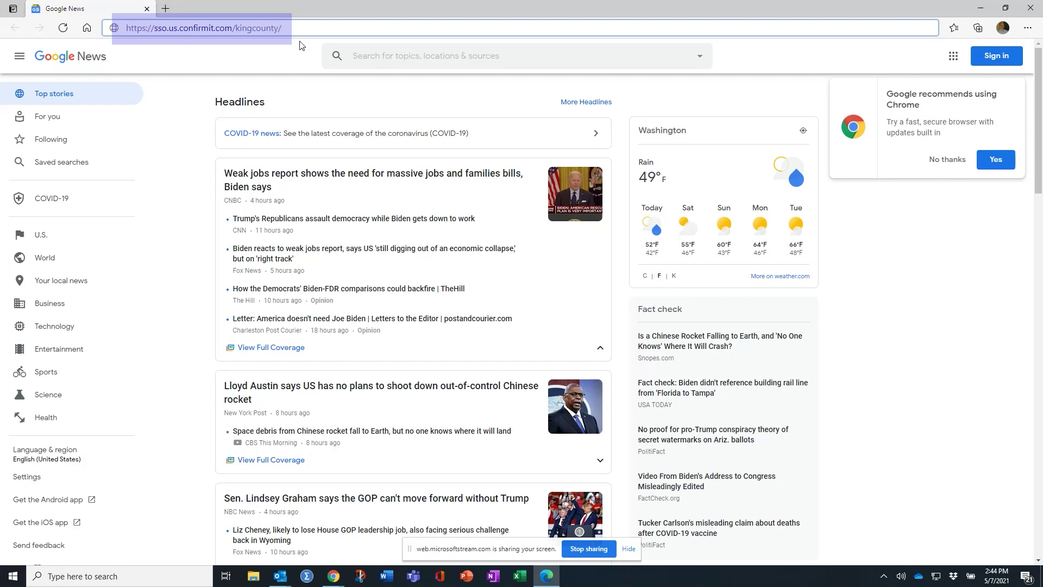
Load the survey portal at sso.us.confirmit.com/kingcounty and open the King County Engagement Report - 2021
{"action": "key", "text": "Return"}
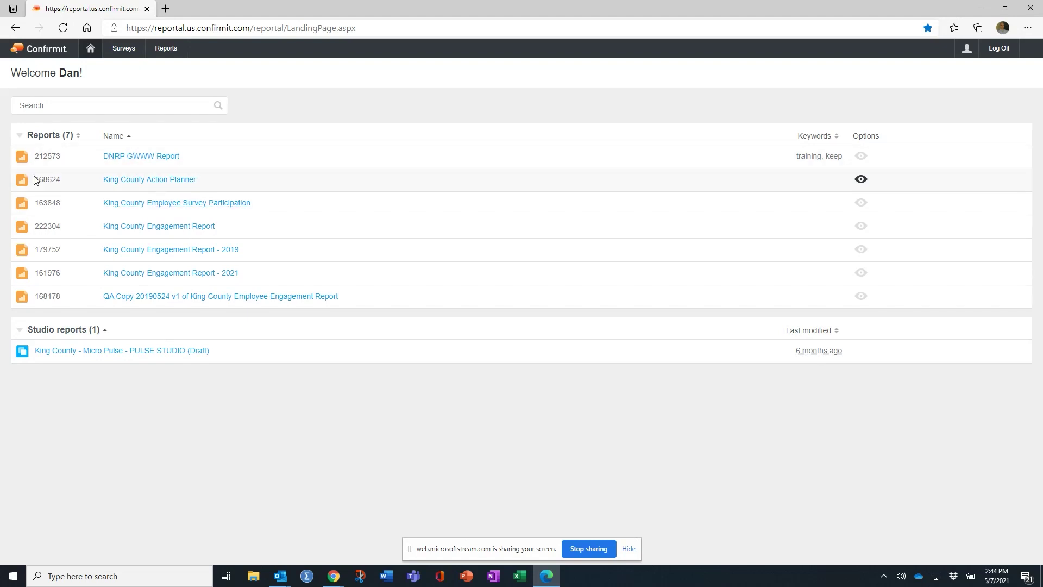
{"action": "left_click", "coordinate": [155, 280]}
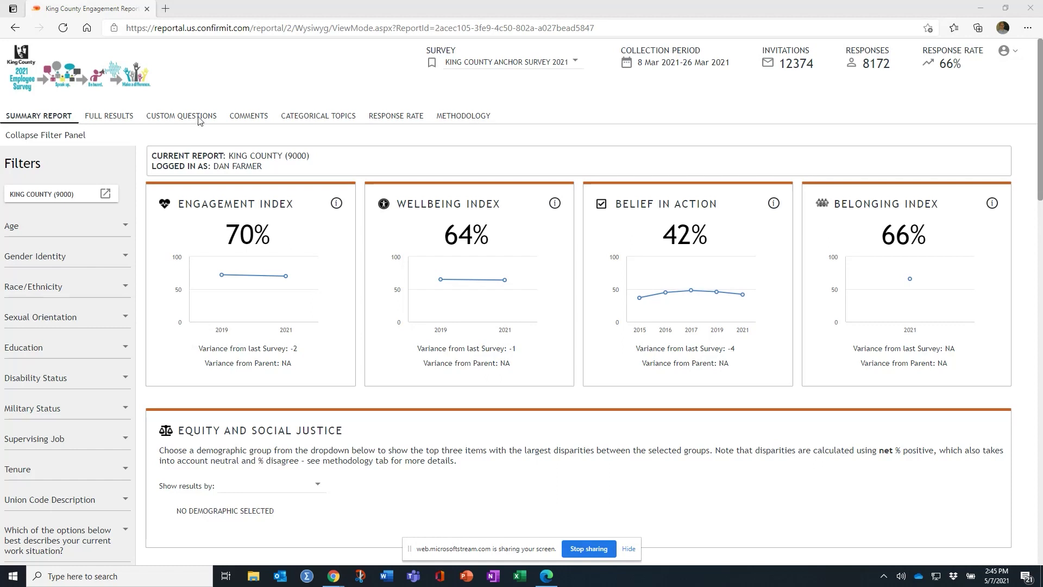
Export the summary report as a PDF with the export scope set to Current page, and dismiss the export status
{"action": "left_click", "coordinate": [1020, 53]}
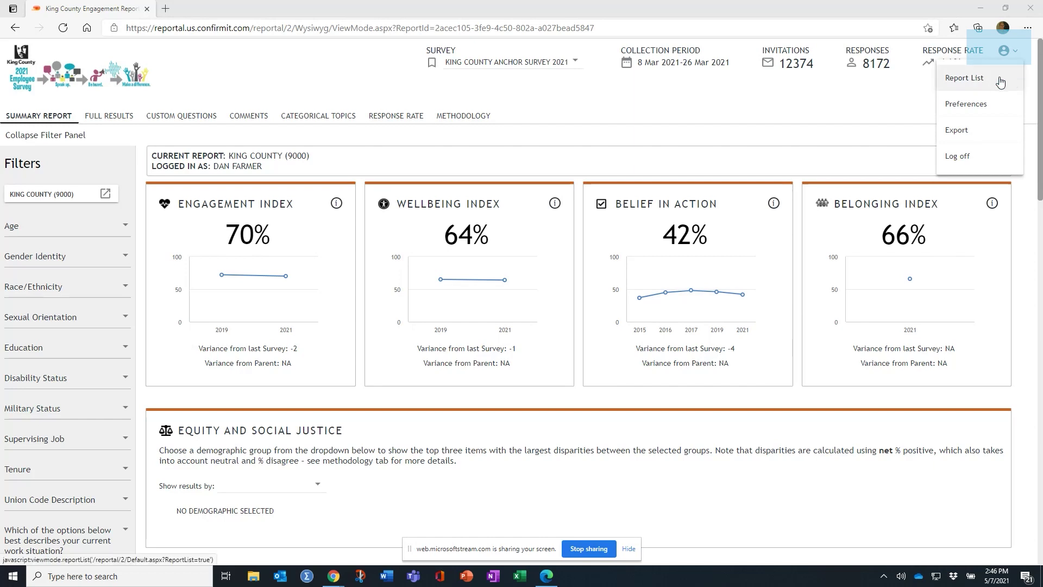
{"action": "left_click", "coordinate": [966, 136]}
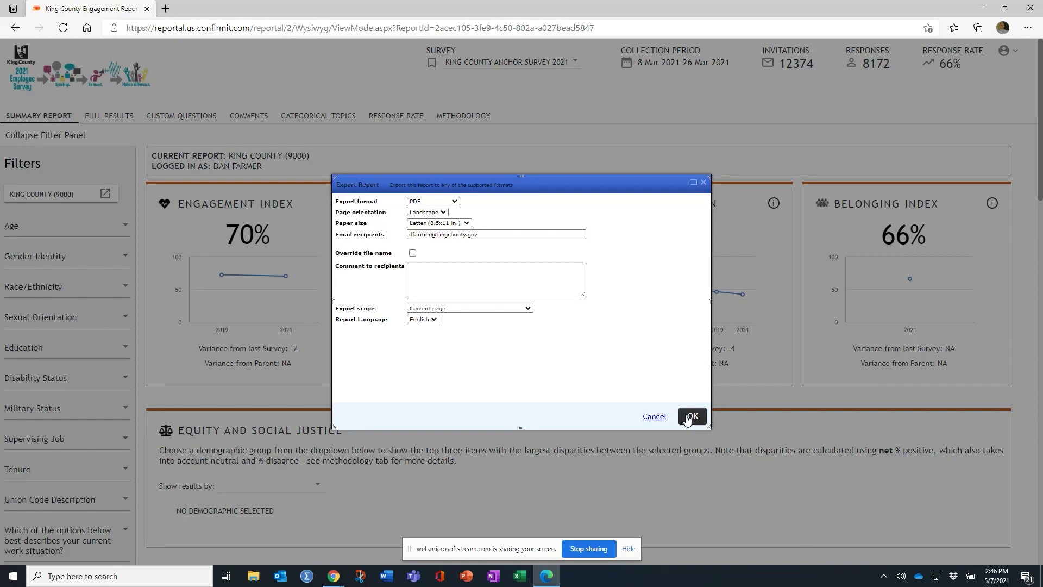
{"action": "left_click", "coordinate": [528, 308]}
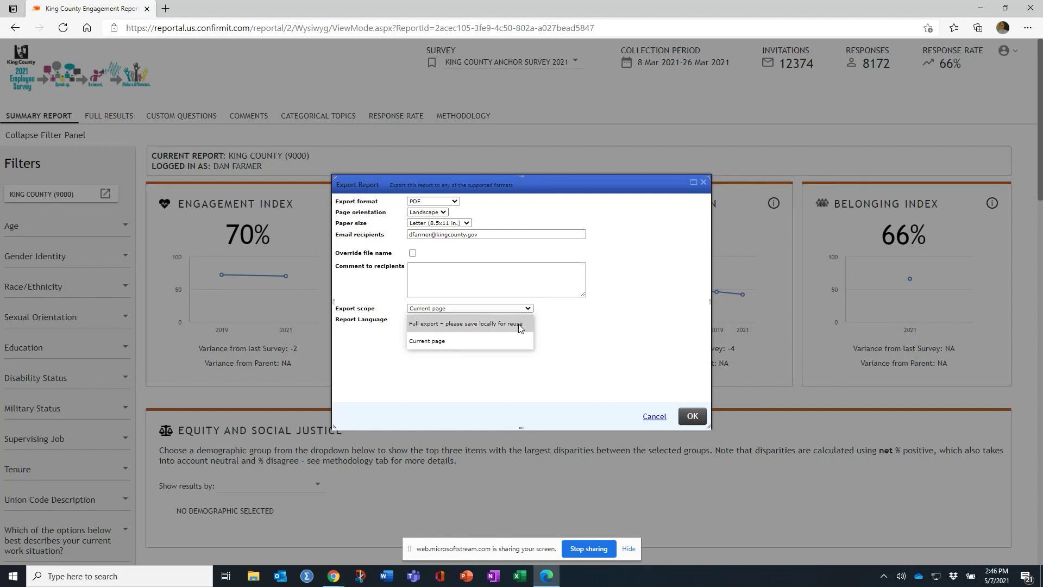
{"action": "left_click", "coordinate": [519, 324]}
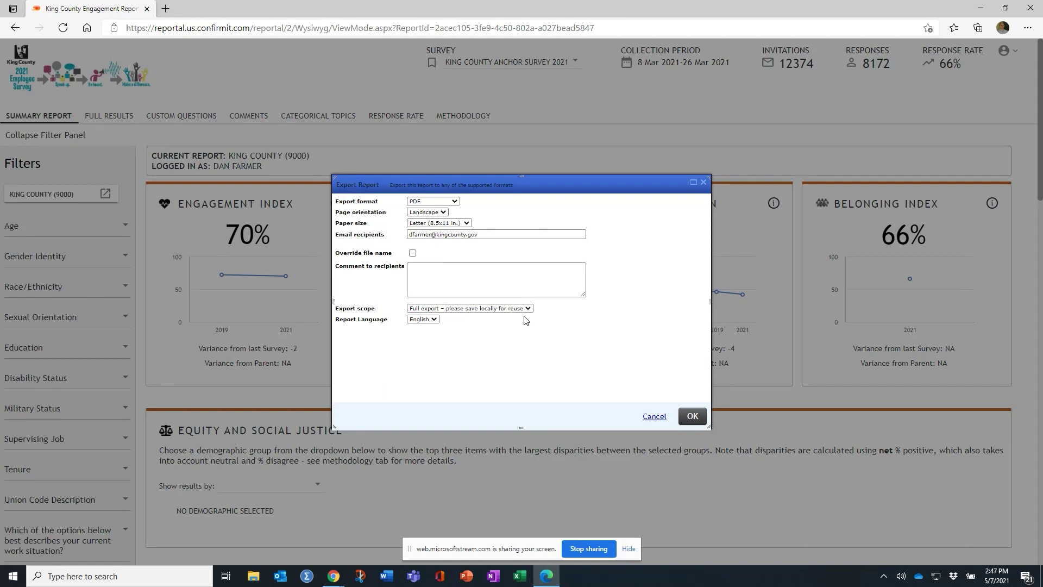
{"action": "left_click", "coordinate": [506, 308]}
{"action": "left_click", "coordinate": [501, 339]}
{"action": "left_click", "coordinate": [692, 417]}
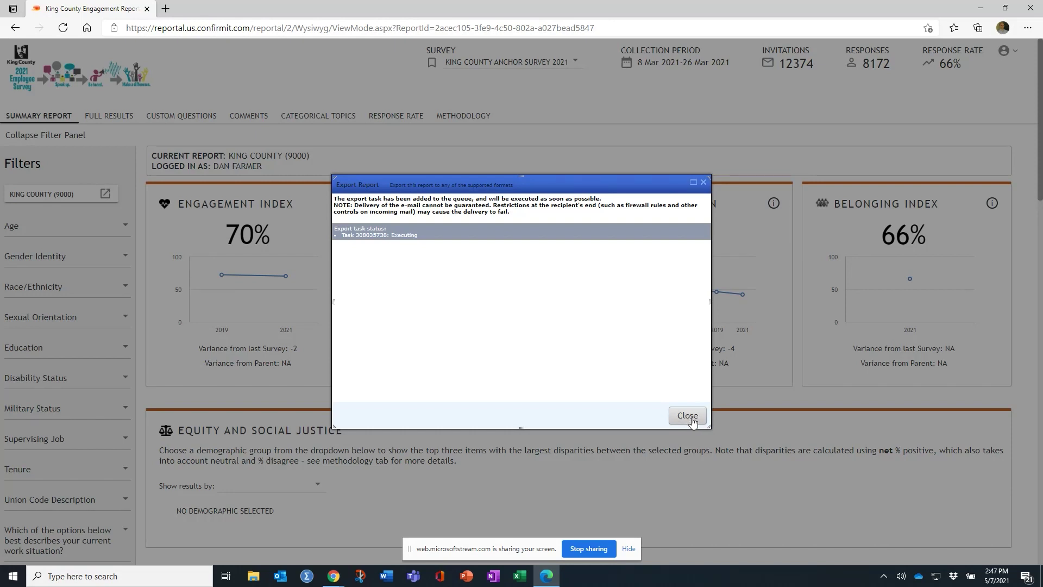
{"action": "left_click", "coordinate": [687, 415]}
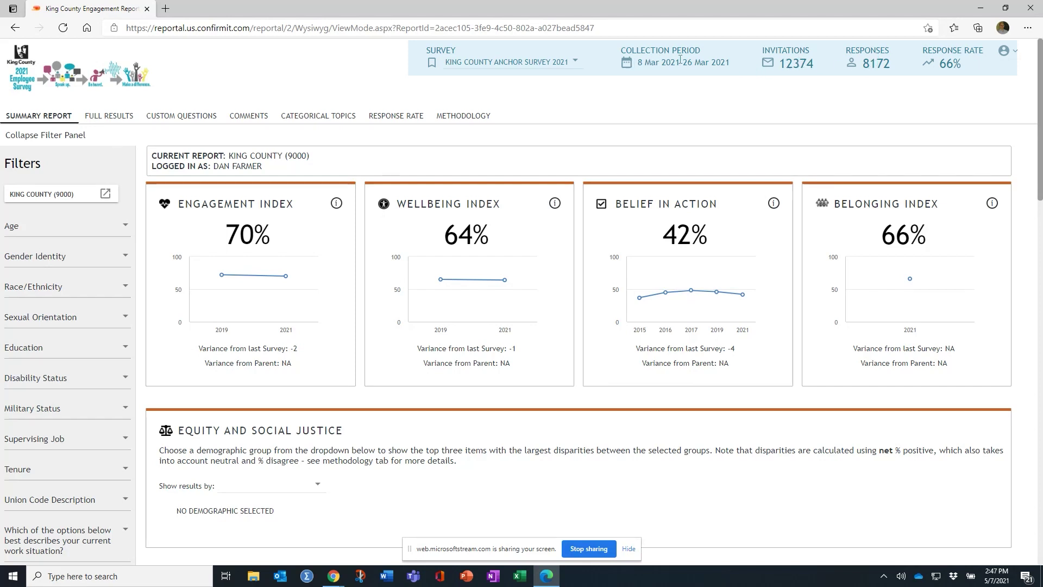
Look through the available survey years, and collapse and restore the filter panel
{"action": "left_click", "coordinate": [575, 64]}
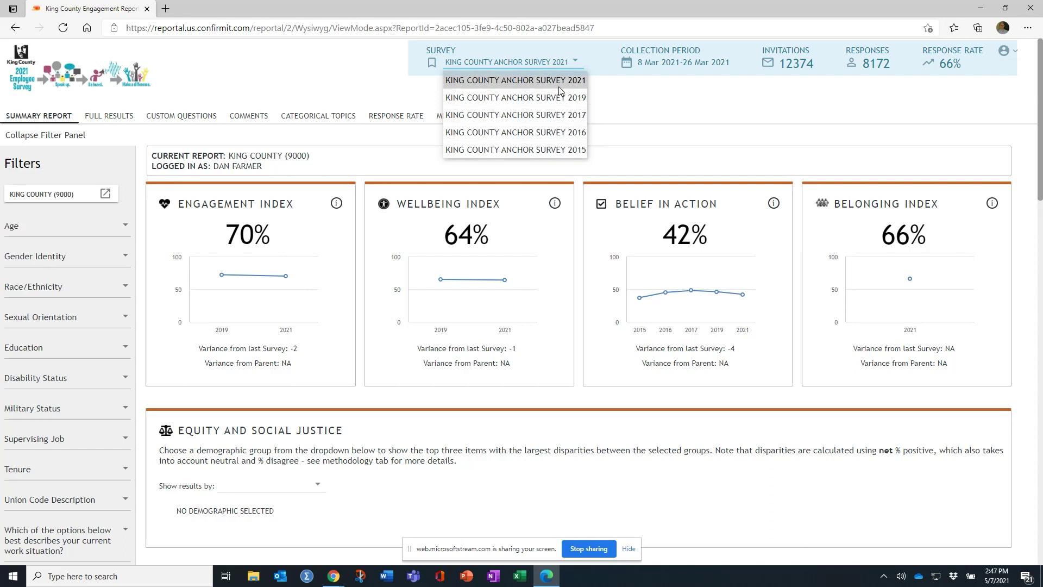
{"action": "left_click", "coordinate": [576, 62]}
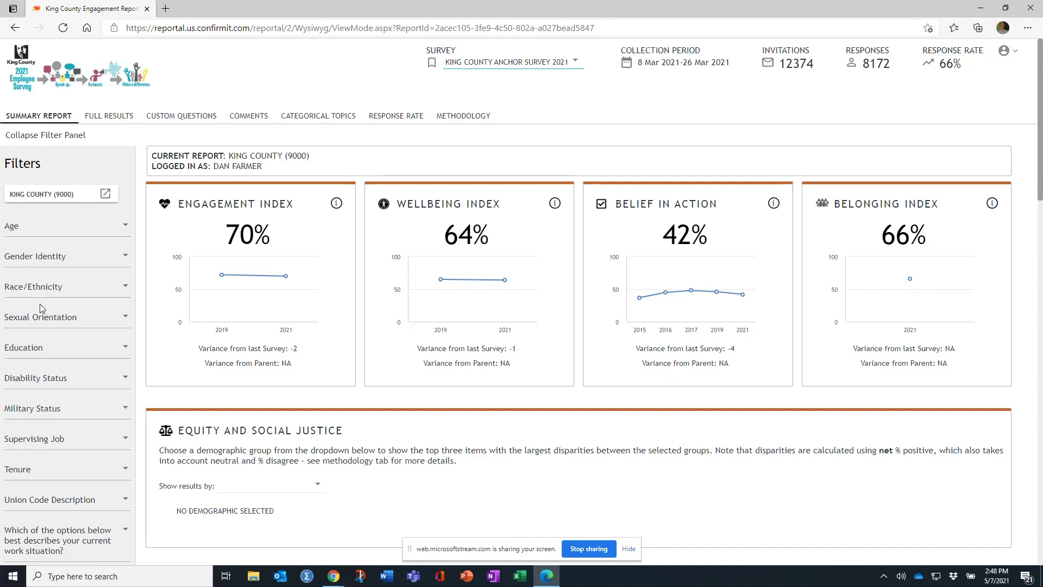
{"action": "left_click", "coordinate": [70, 137]}
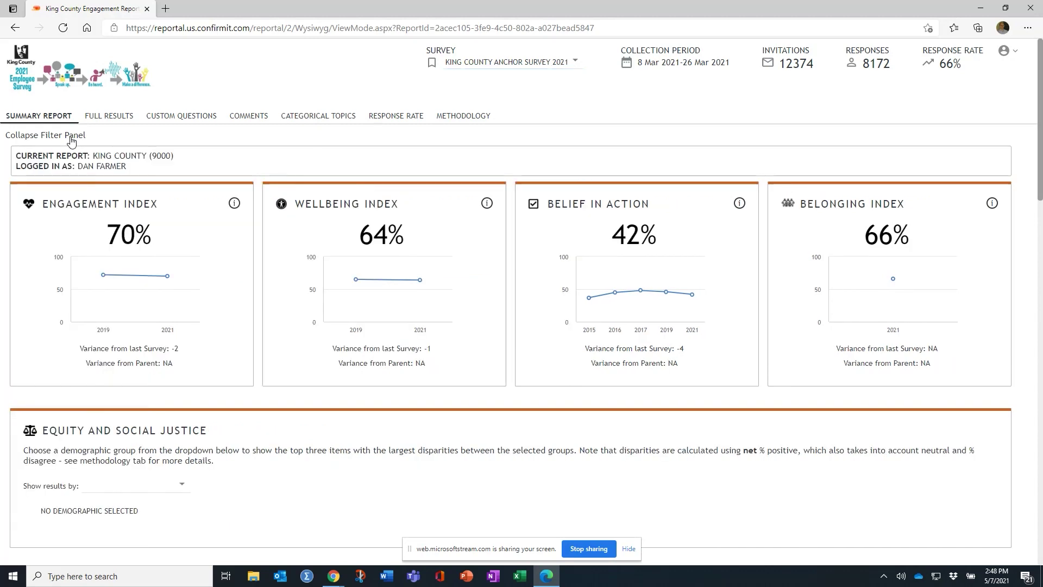
{"action": "left_click", "coordinate": [70, 138]}
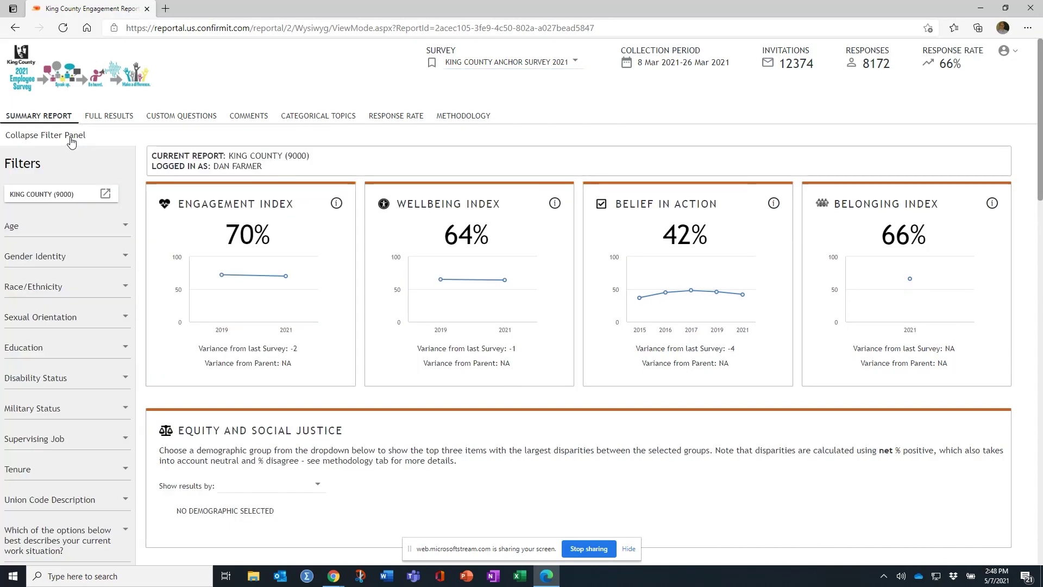
Set the report's organizational unit to EXECUTIVE BRANCH (9400) and apply it
{"action": "left_click", "coordinate": [61, 196]}
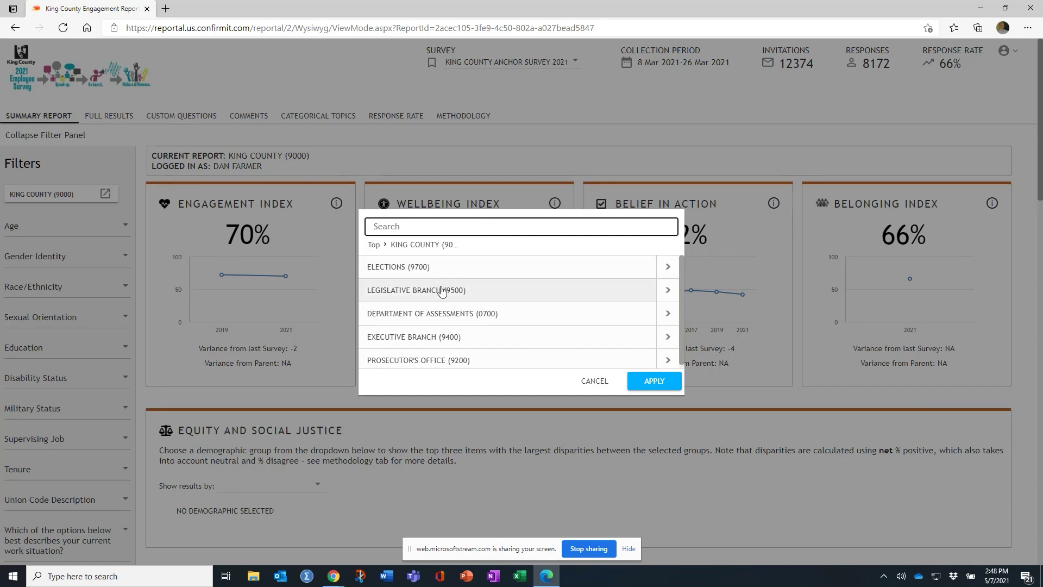
{"action": "scroll", "coordinate": [462, 342], "scroll_direction": "down", "scroll_amount": 1}
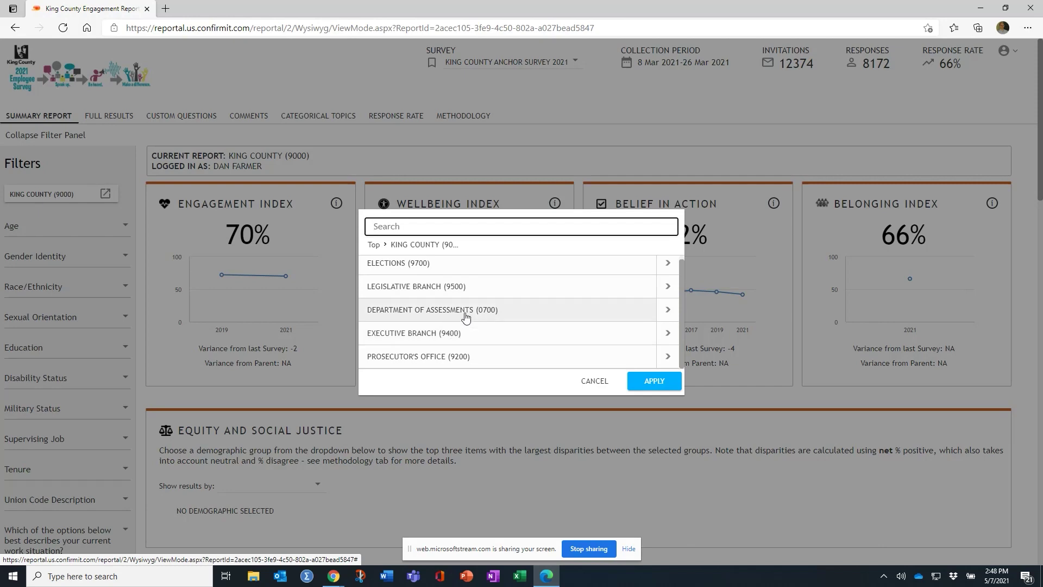
{"action": "left_click", "coordinate": [552, 339]}
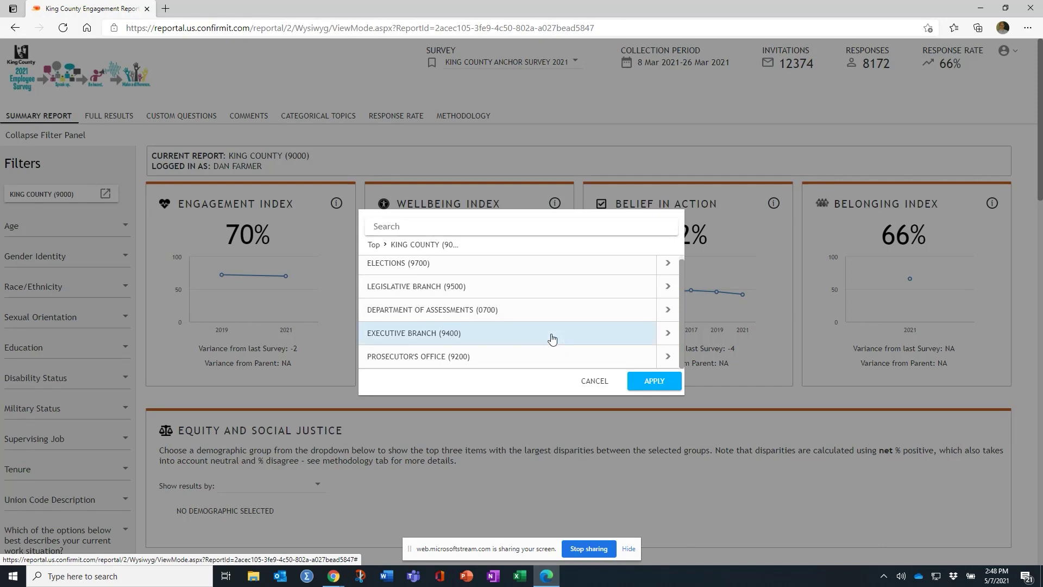
{"action": "left_click", "coordinate": [651, 383]}
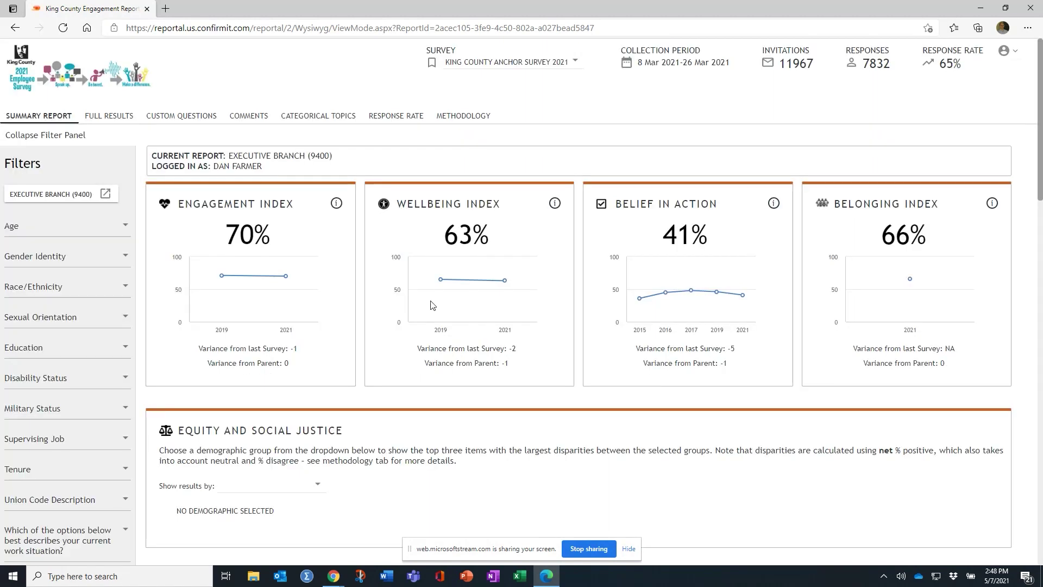
Examine the Age and Gender Identity filter options and the remaining demographic filters
{"action": "left_click", "coordinate": [126, 228]}
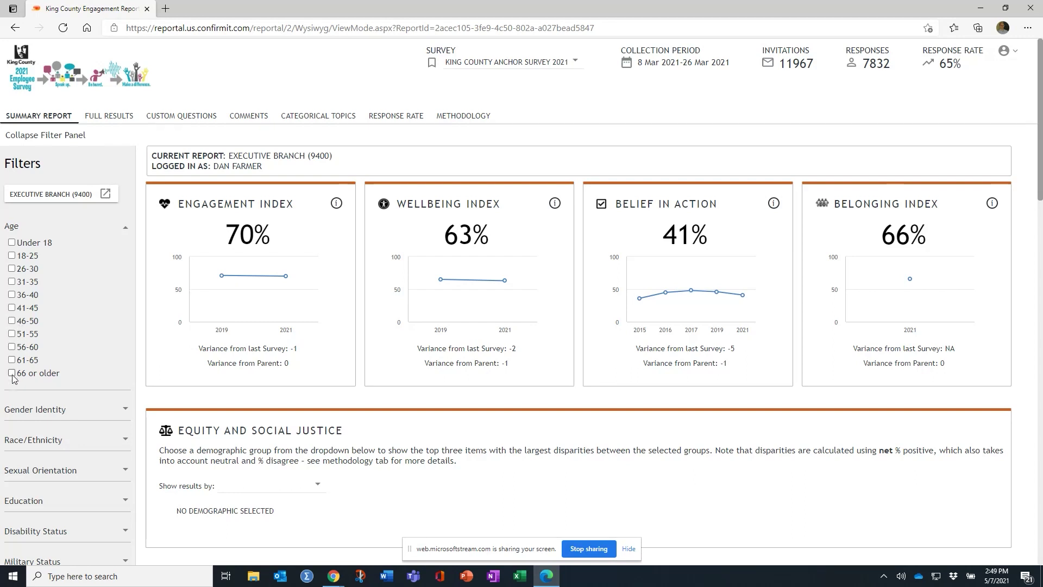
{"action": "left_click", "coordinate": [125, 231]}
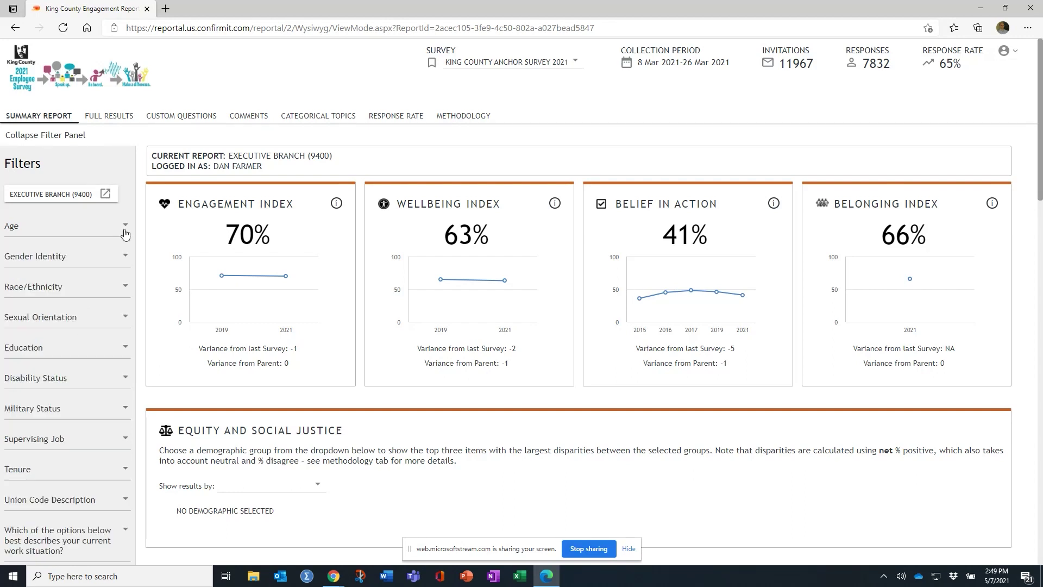
{"action": "left_click", "coordinate": [128, 261]}
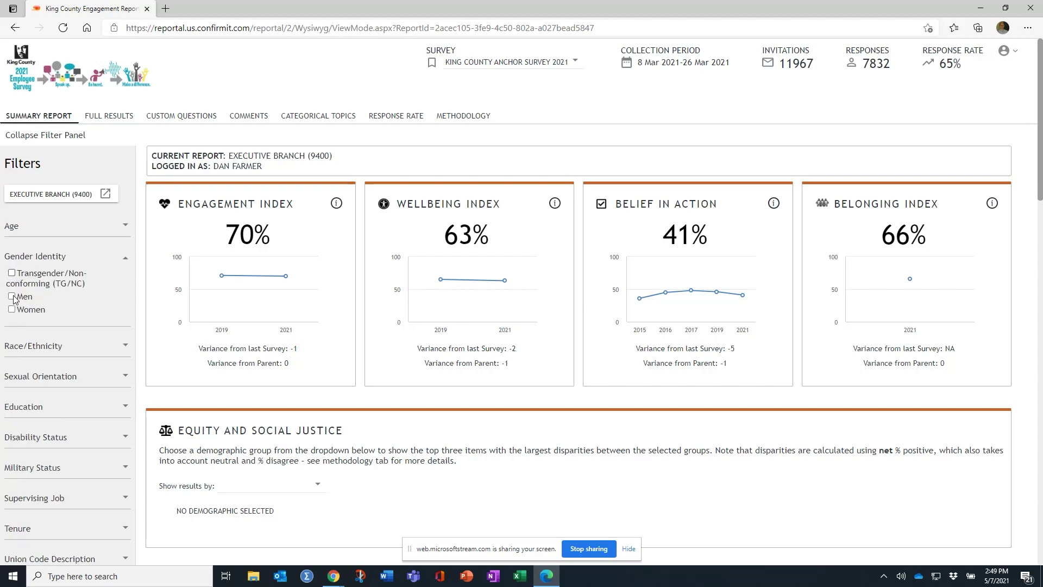
{"action": "left_click", "coordinate": [127, 262]}
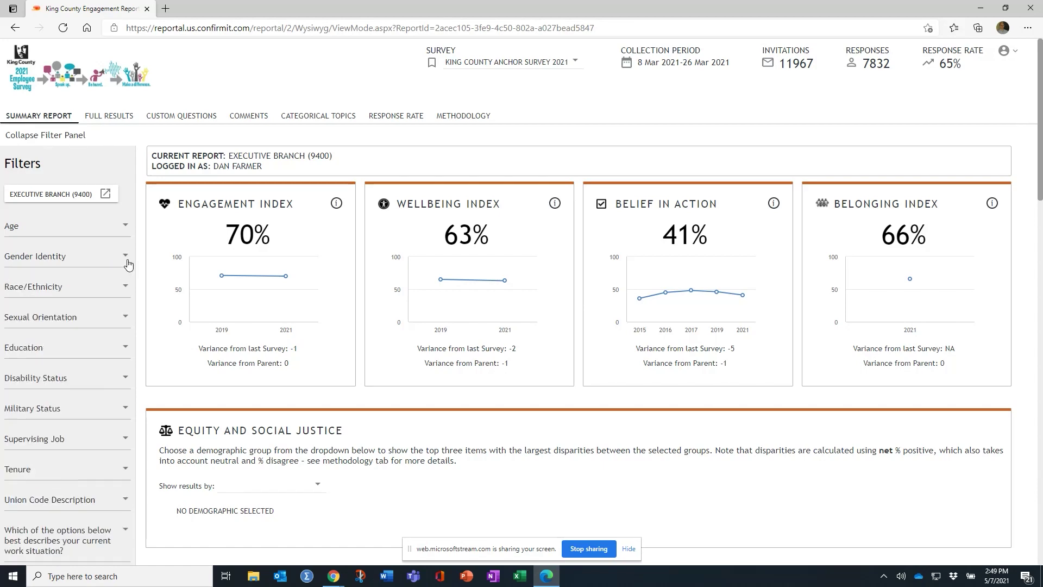
{"action": "scroll", "coordinate": [118, 272], "scroll_direction": "down", "scroll_amount": 6}
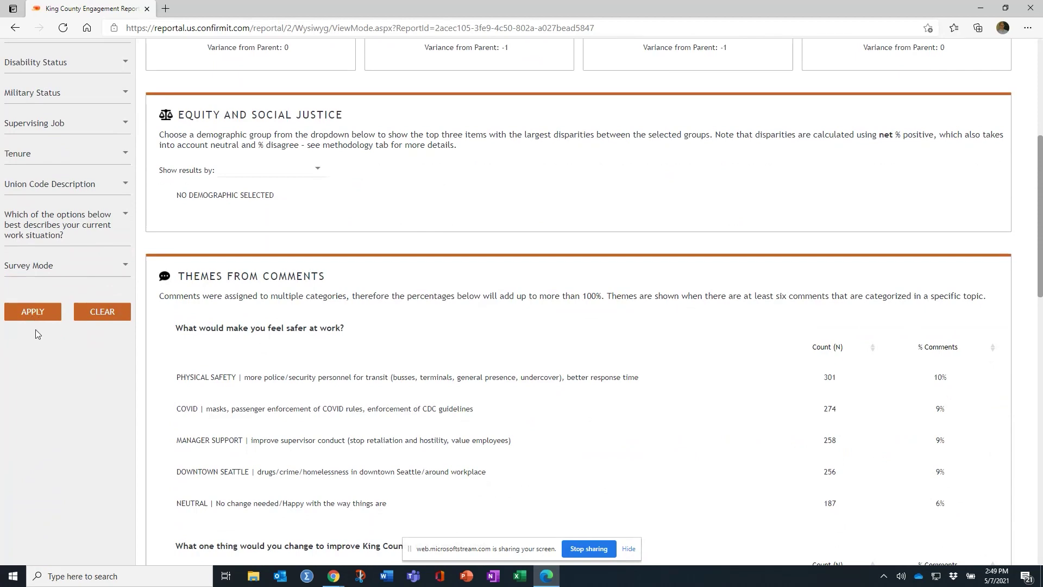
{"action": "scroll", "coordinate": [93, 167], "scroll_direction": "up", "scroll_amount": 3}
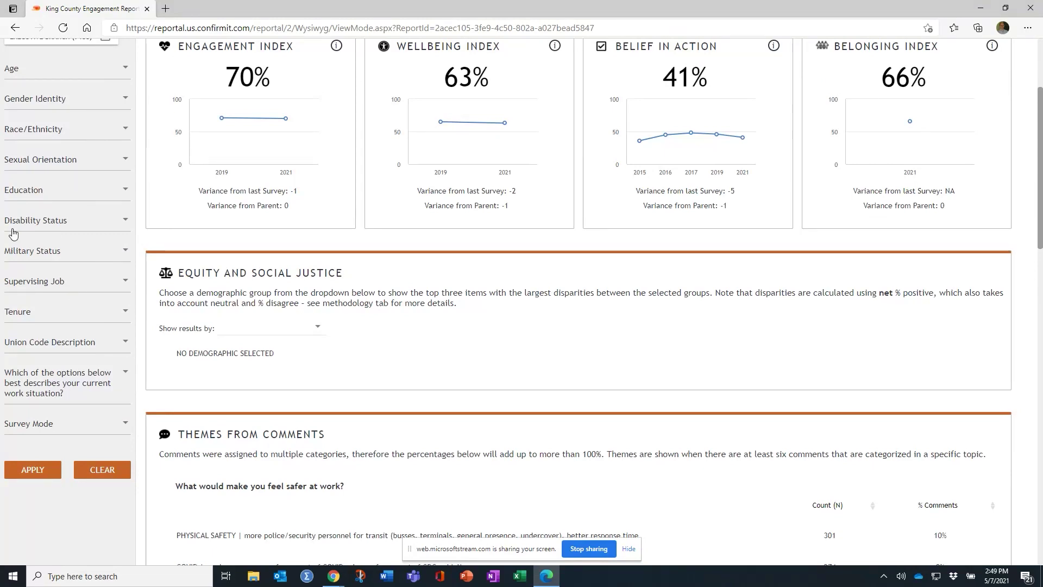
{"action": "scroll", "coordinate": [97, 294], "scroll_direction": "up", "scroll_amount": 3}
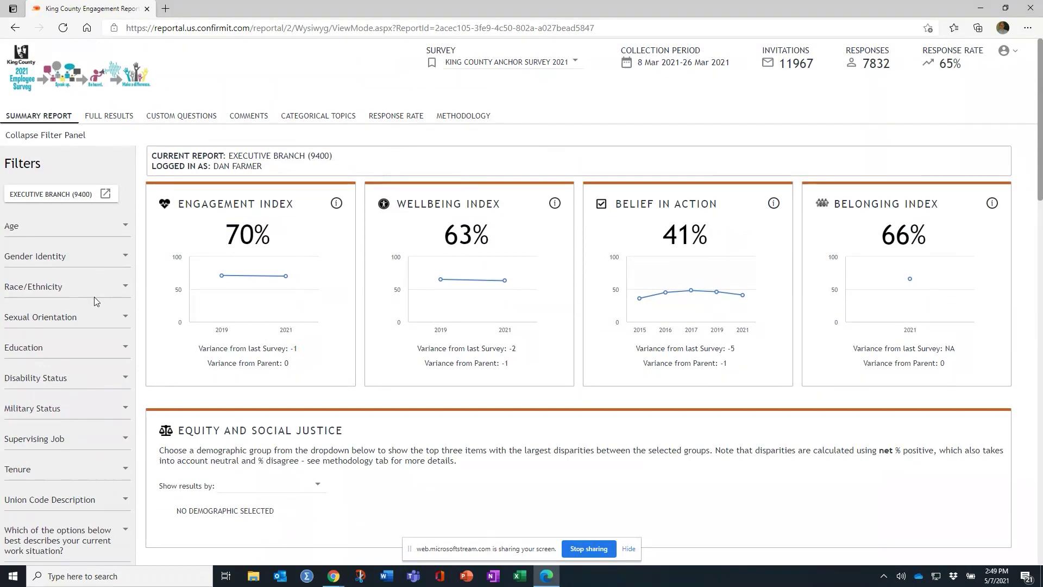
Collapse the filter panel and view the demographic groups available for the Equity and Social Justice results
{"action": "left_click", "coordinate": [76, 135]}
{"action": "mouse_move", "coordinate": [100, 265]}
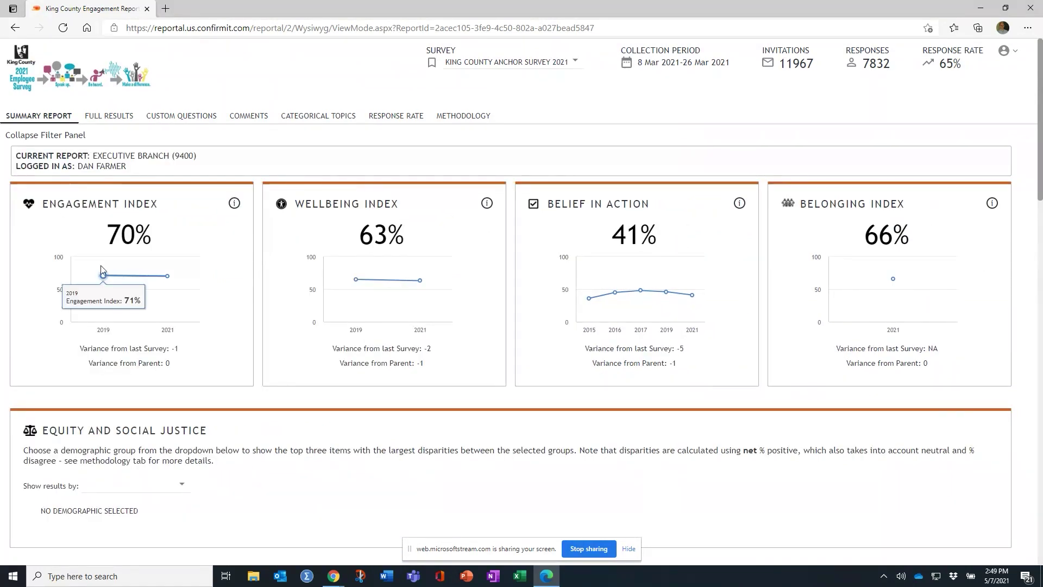
{"action": "mouse_move", "coordinate": [137, 269]}
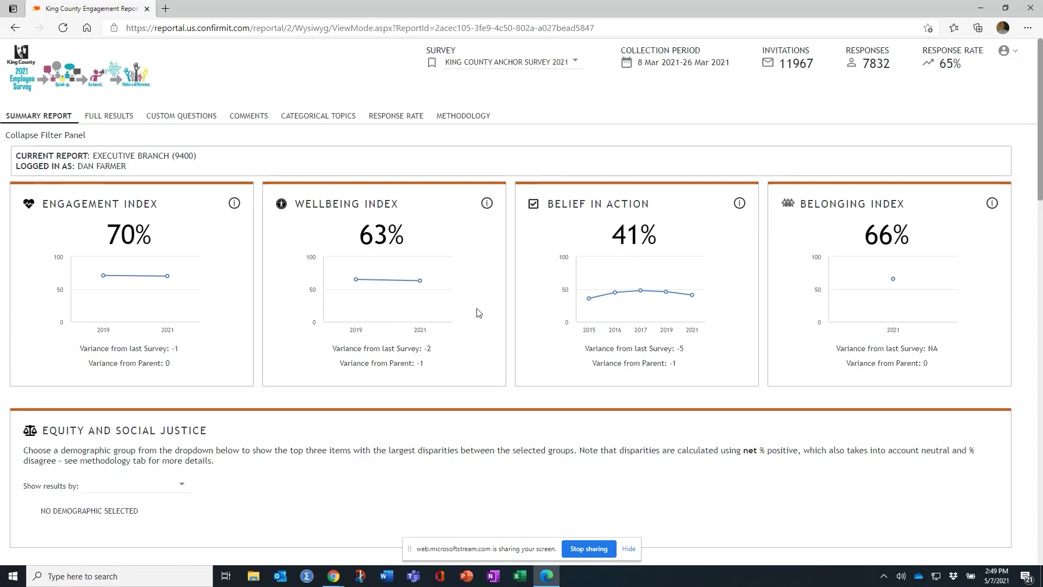
{"action": "scroll", "coordinate": [260, 266], "scroll_direction": "down", "scroll_amount": 2}
{"action": "scroll", "coordinate": [261, 265], "scroll_direction": "down", "scroll_amount": 4}
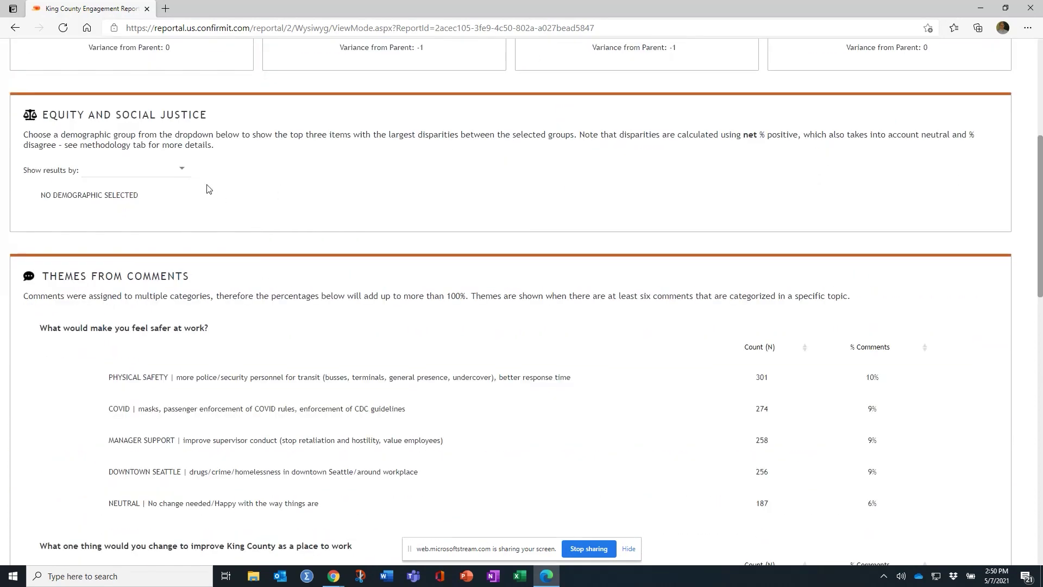
{"action": "left_click", "coordinate": [181, 170]}
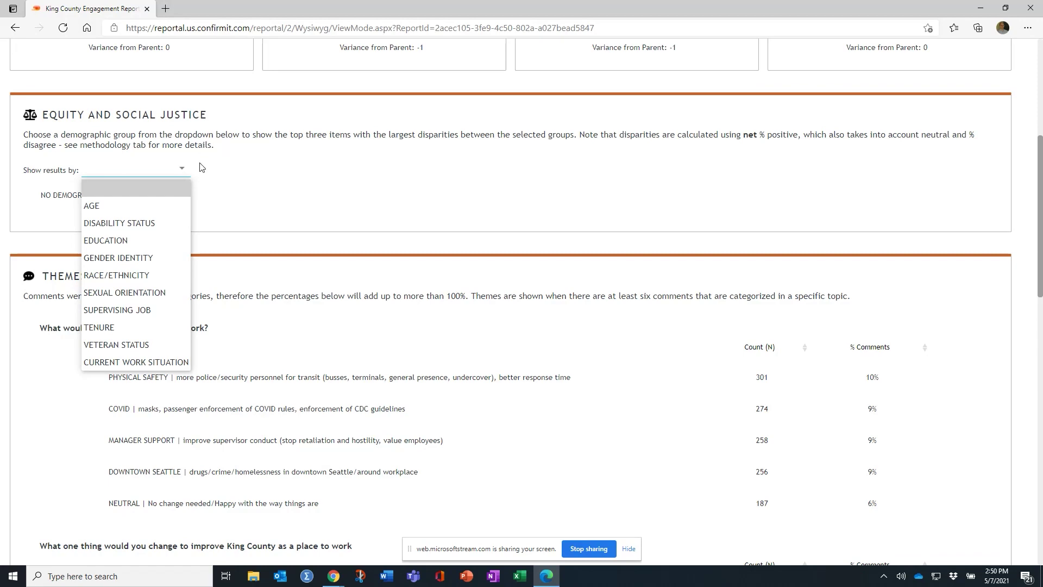
Review the comment themes, the biggest increases and decreases, and the Key Drivers with their correlation choices
{"action": "scroll", "coordinate": [187, 179], "scroll_direction": "down", "scroll_amount": 3}
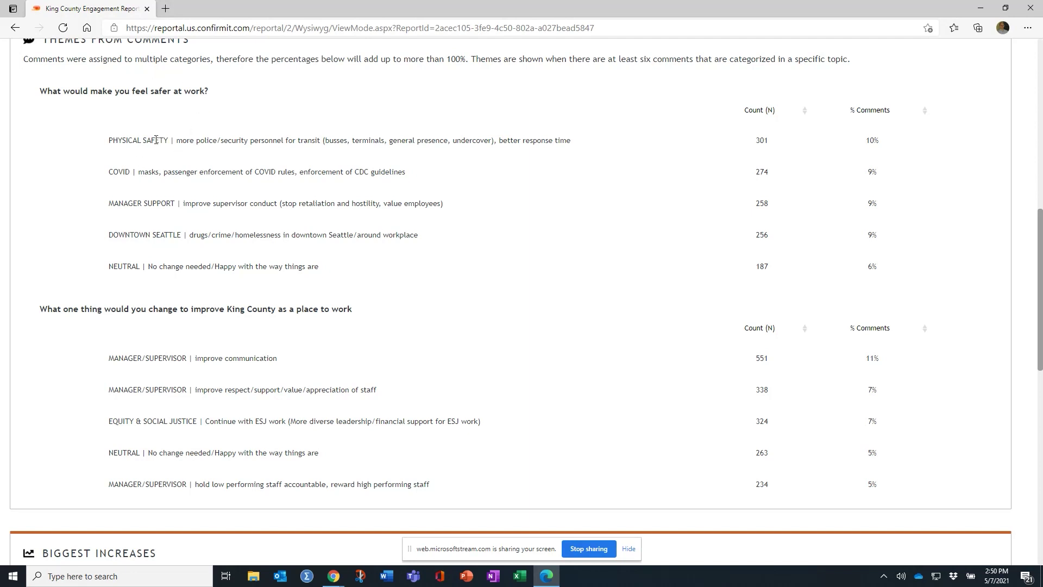
{"action": "scroll", "coordinate": [163, 96], "scroll_direction": "down", "scroll_amount": 1}
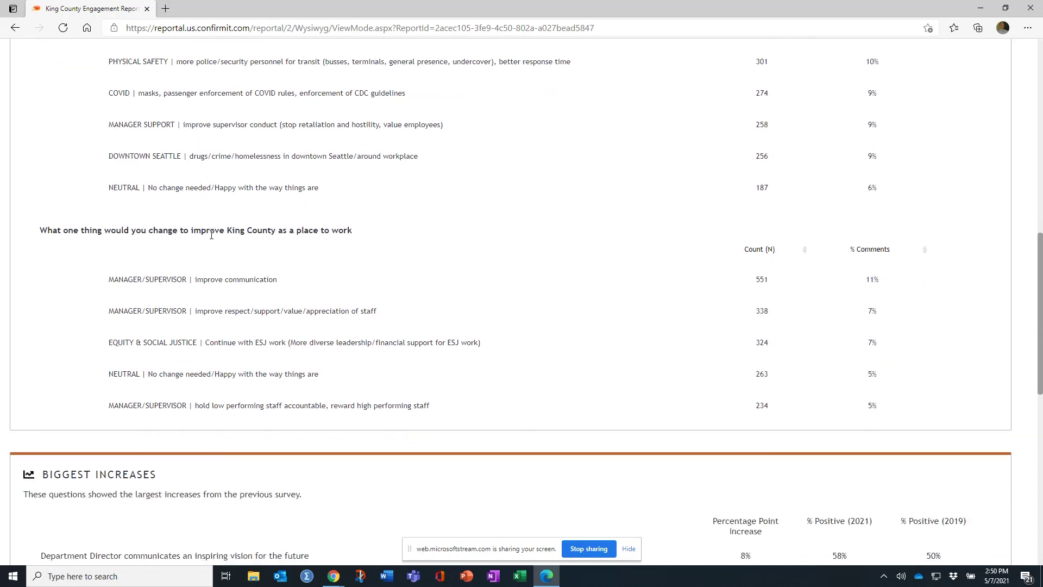
{"action": "scroll", "coordinate": [209, 263], "scroll_direction": "down", "scroll_amount": 4}
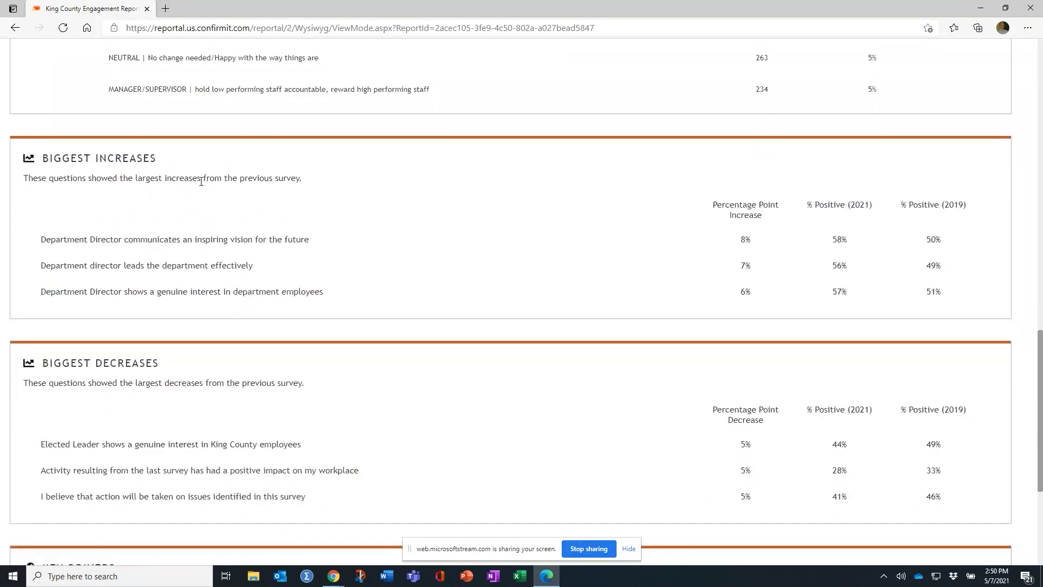
{"action": "scroll", "coordinate": [252, 313], "scroll_direction": "down", "scroll_amount": 1}
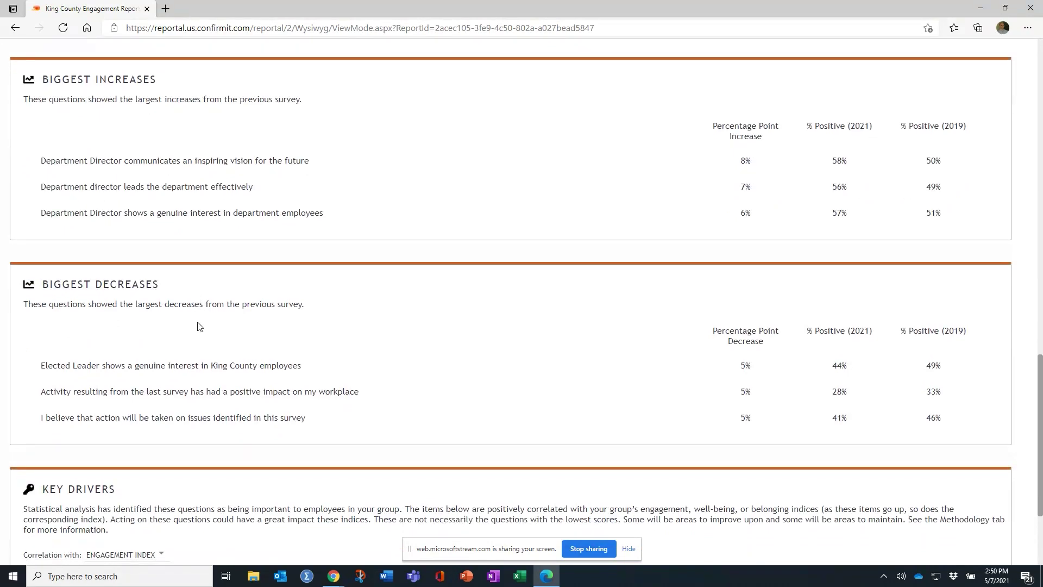
{"action": "scroll", "coordinate": [198, 326], "scroll_direction": "down", "scroll_amount": 2}
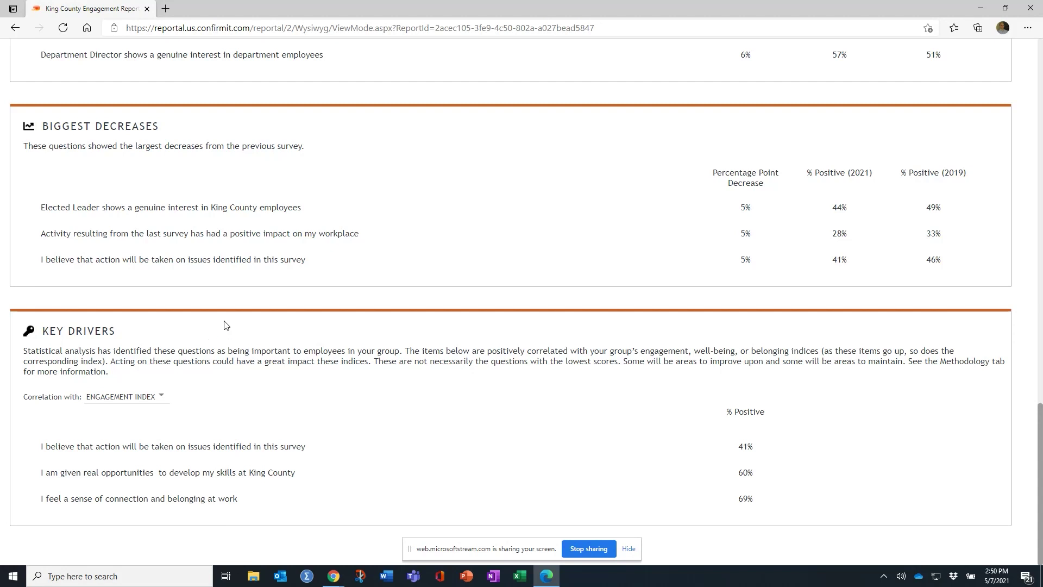
{"action": "left_click", "coordinate": [161, 397]}
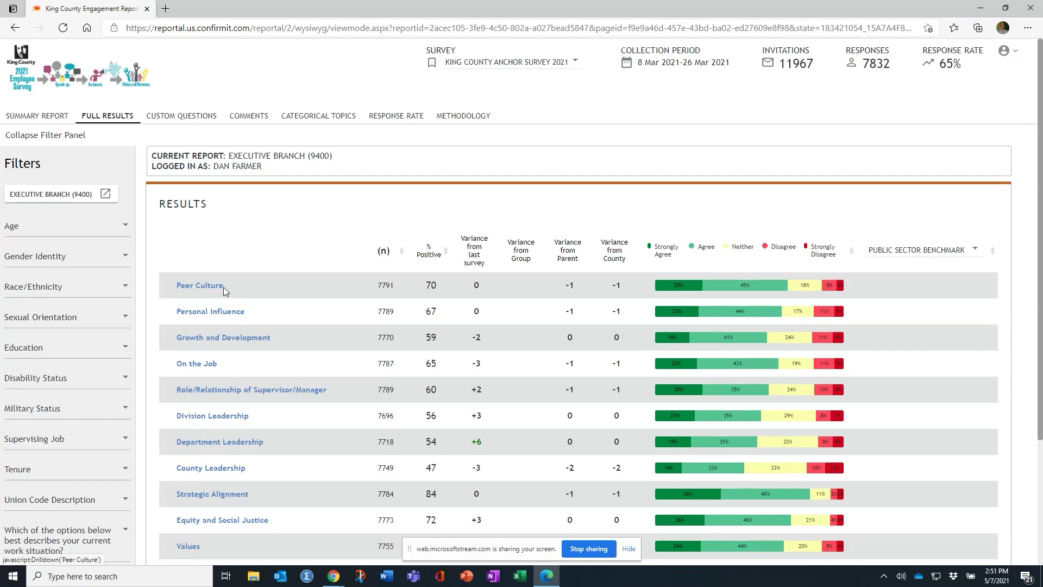
Open the Peer Culture dimension from the full results to see its individual questions
{"action": "scroll", "coordinate": [223, 287], "scroll_direction": "down", "scroll_amount": 1}
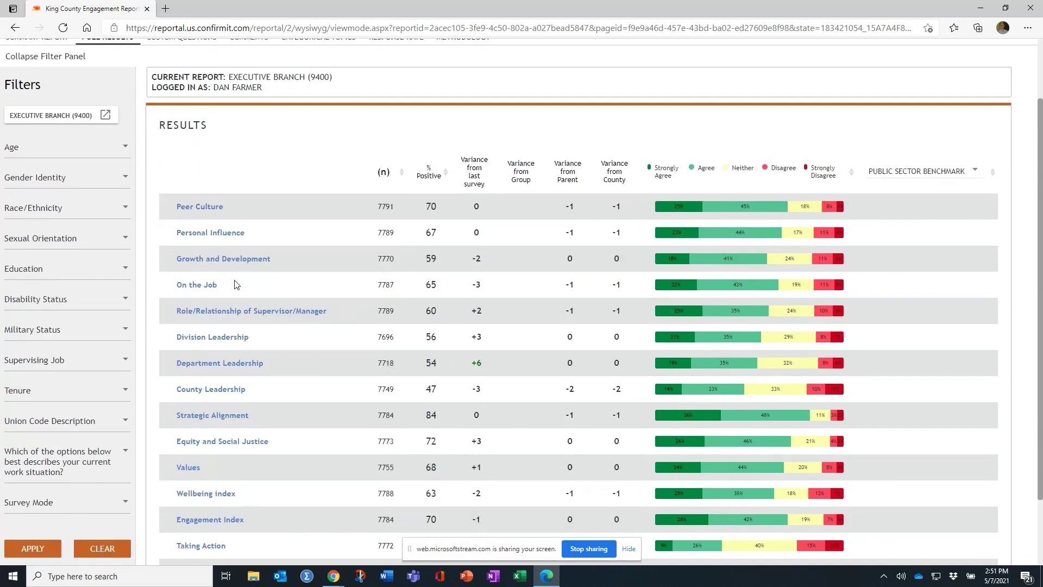
{"action": "left_click", "coordinate": [200, 207]}
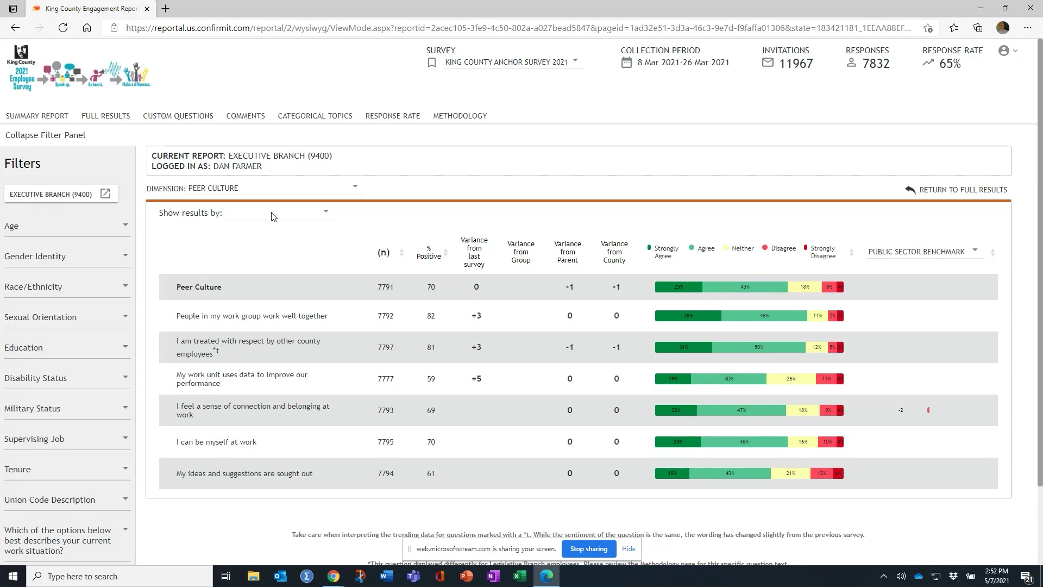
Review the available dimensions, keep Peer Culture, and break its results down by Team
{"action": "left_click", "coordinate": [354, 188]}
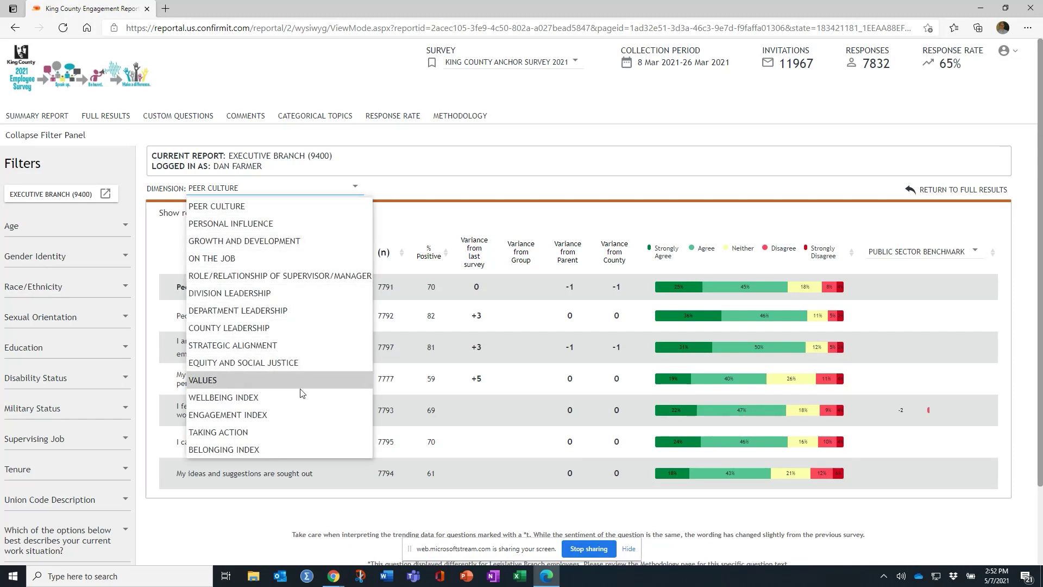
{"action": "left_click", "coordinate": [355, 188]}
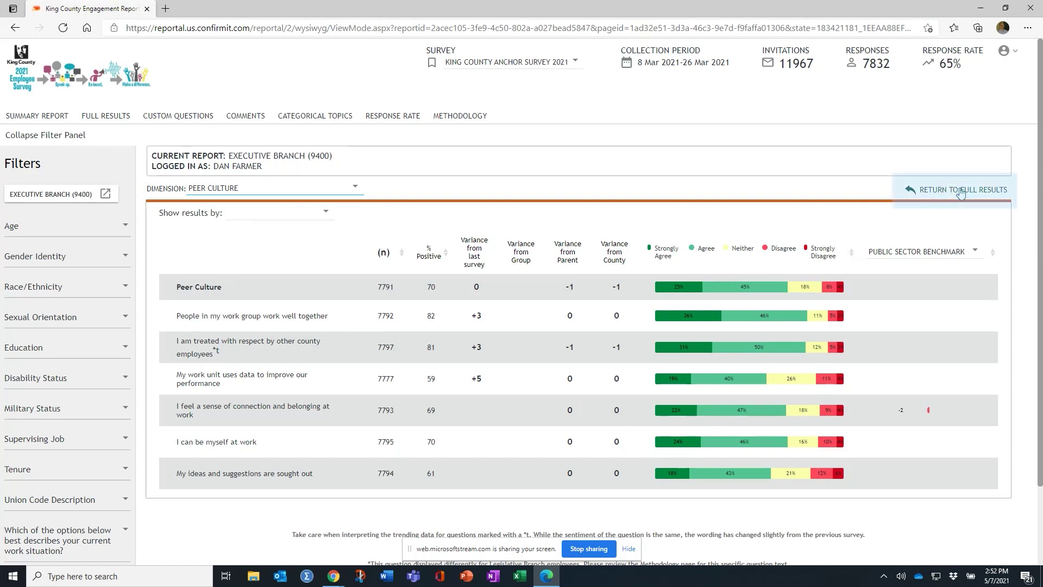
{"action": "left_click", "coordinate": [325, 212]}
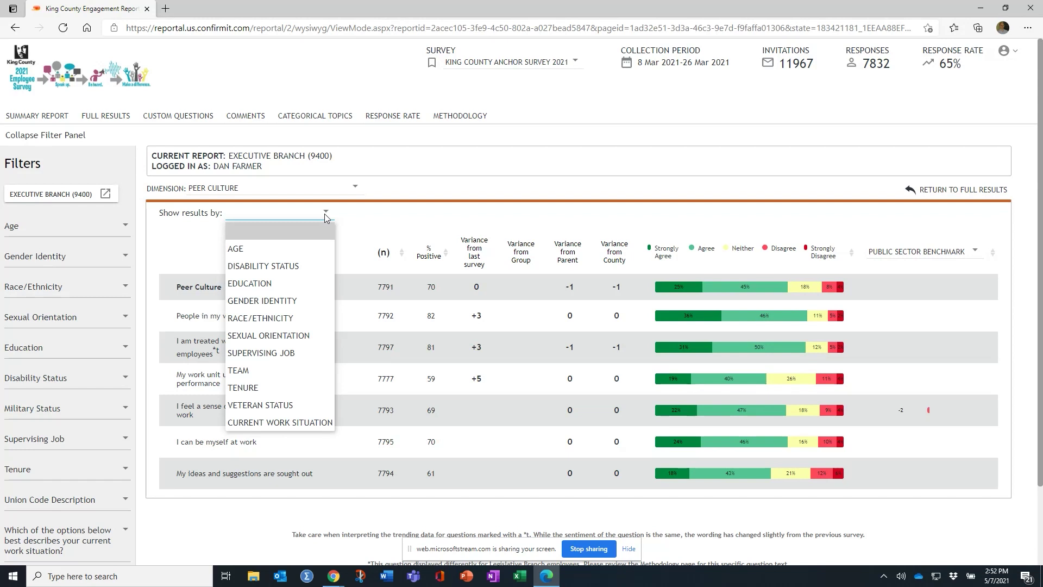
{"action": "left_click", "coordinate": [289, 370]}
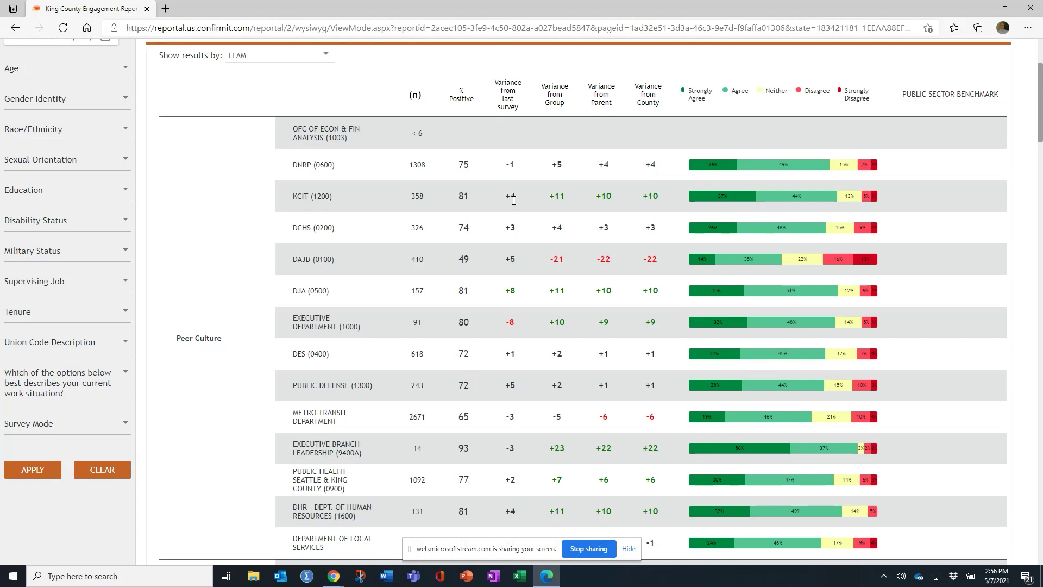
Compare the KCIT (1200) variances from group, parent and county, and view the available benchmark choices
{"action": "left_click", "coordinate": [554, 198]}
{"action": "left_click", "coordinate": [602, 197]}
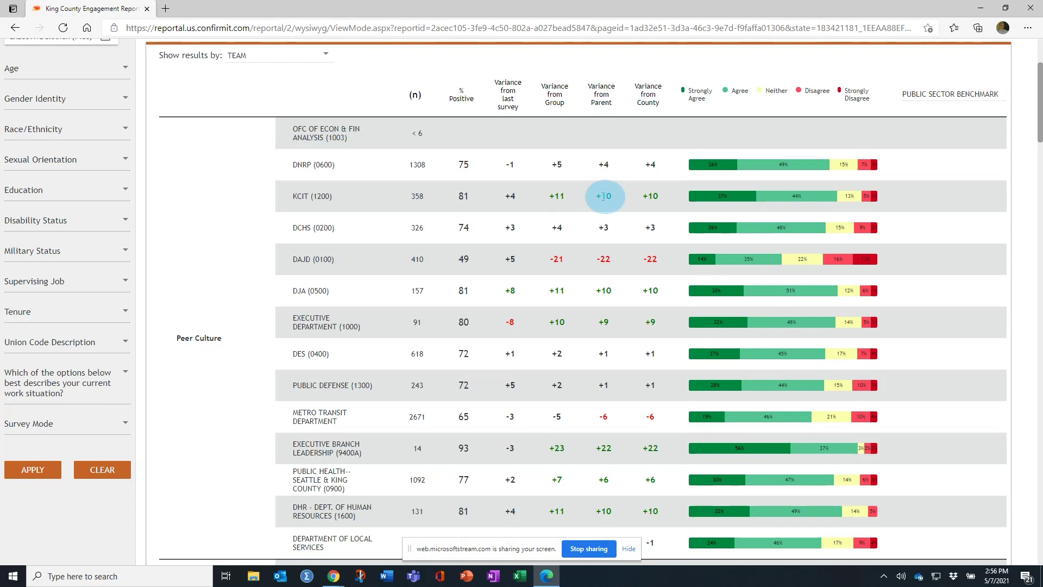
{"action": "left_click", "coordinate": [654, 197]}
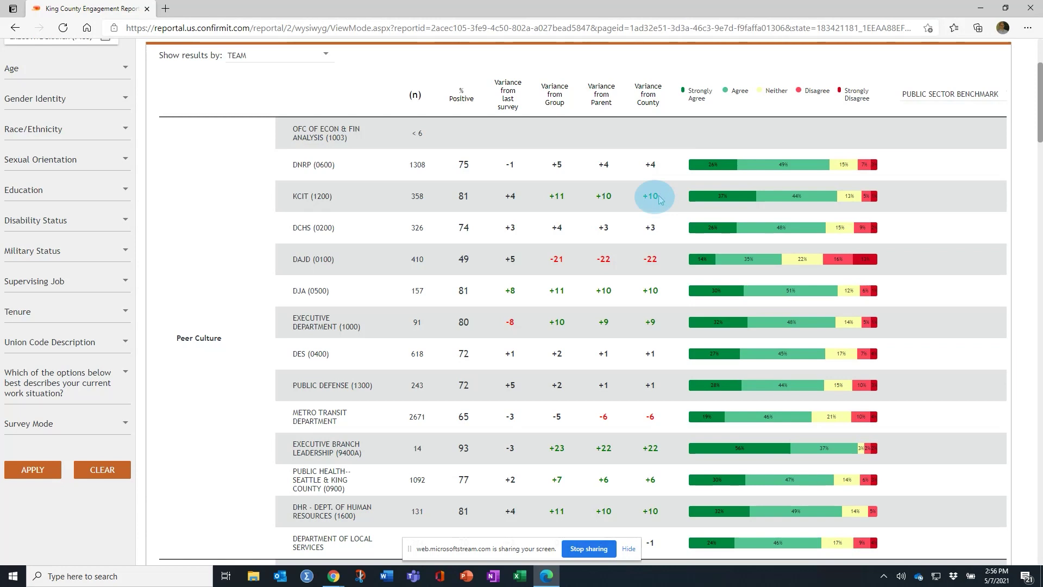
{"action": "left_click", "coordinate": [982, 96]}
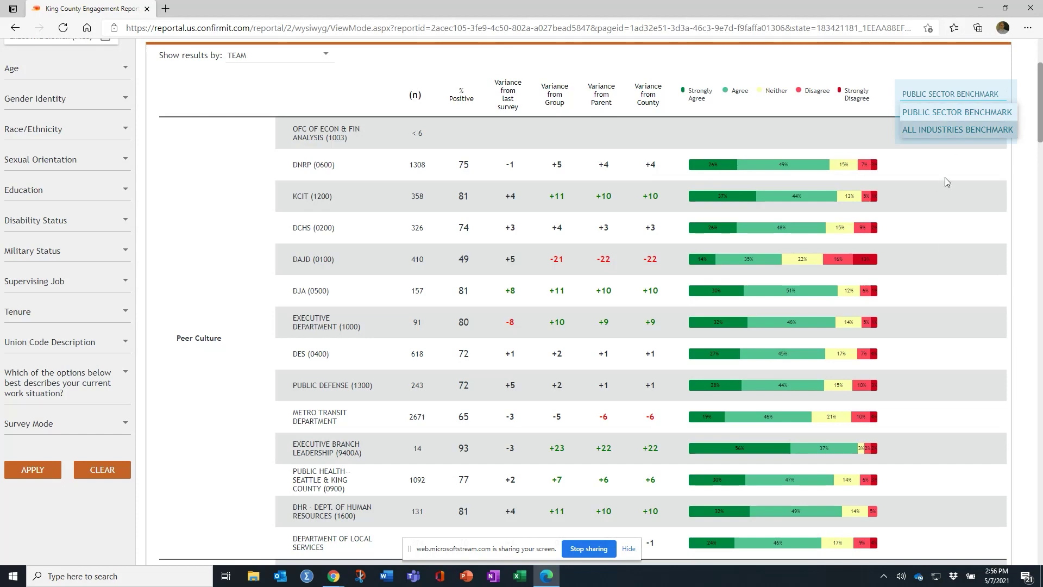
{"action": "scroll", "coordinate": [929, 182], "scroll_direction": "up", "scroll_amount": 3}
{"action": "scroll", "coordinate": [951, 203], "scroll_direction": "down", "scroll_amount": 1}
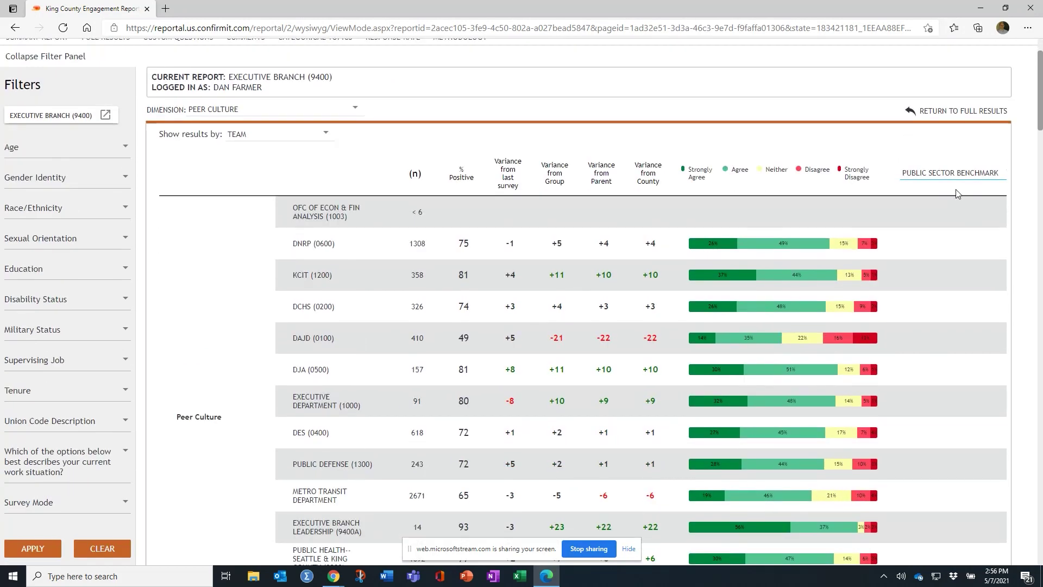
{"action": "left_click", "coordinate": [961, 174]}
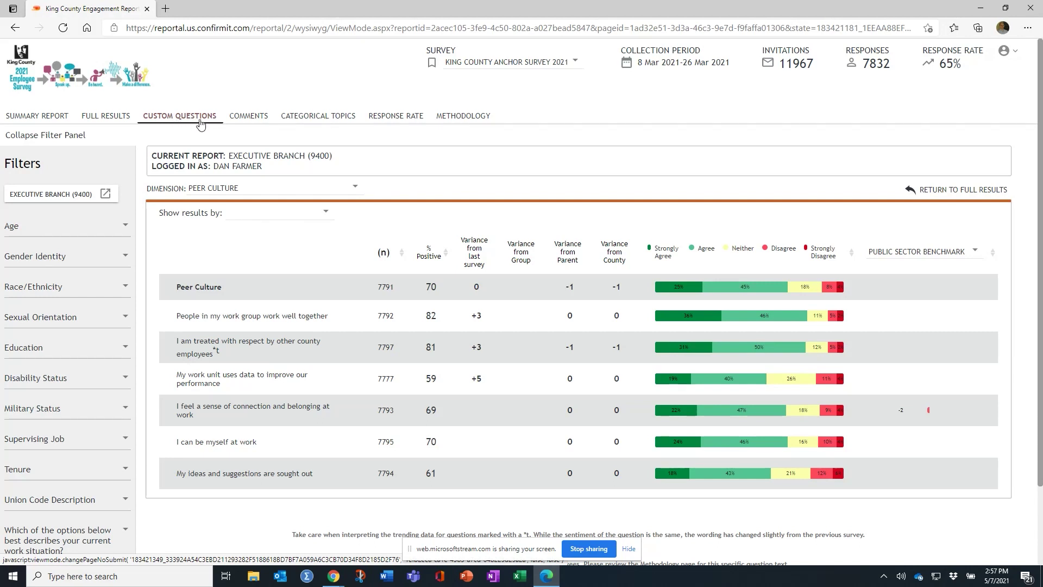
Open the survey comments and view the themes available for the question on improving King County as a workplace
{"action": "left_click", "coordinate": [251, 119]}
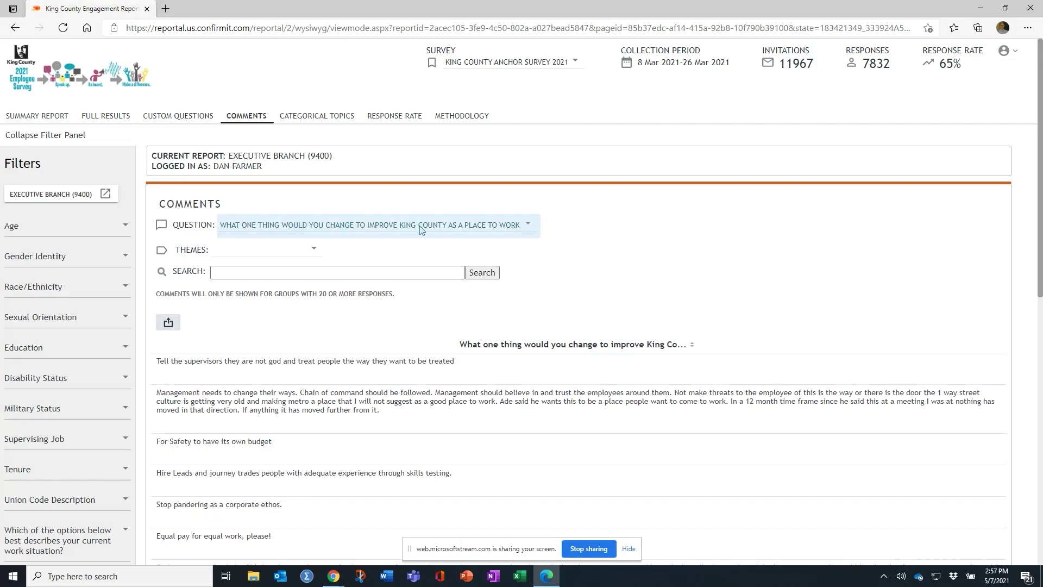
{"action": "left_click", "coordinate": [528, 226]}
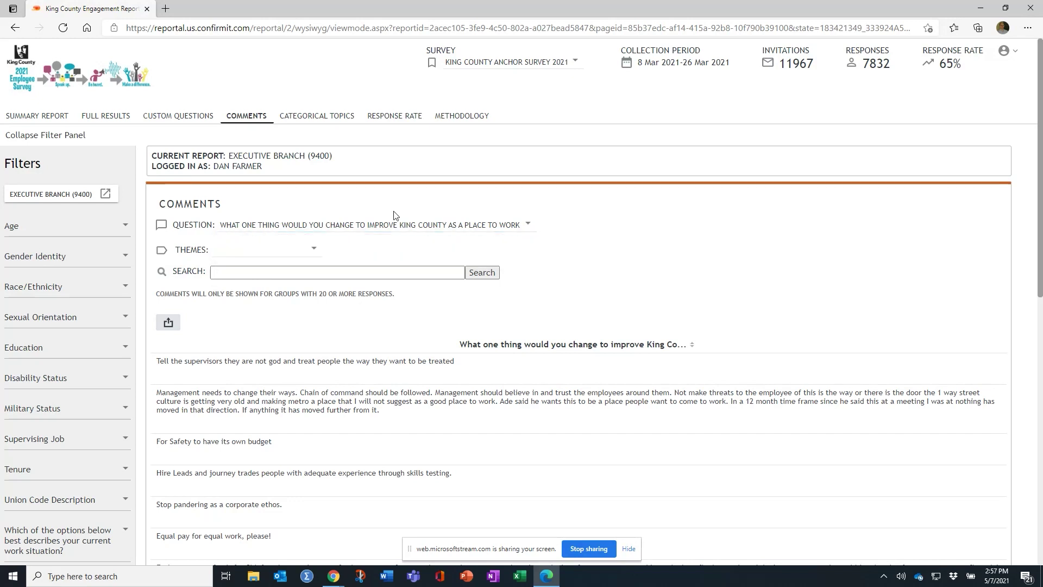
{"action": "left_click", "coordinate": [313, 250]}
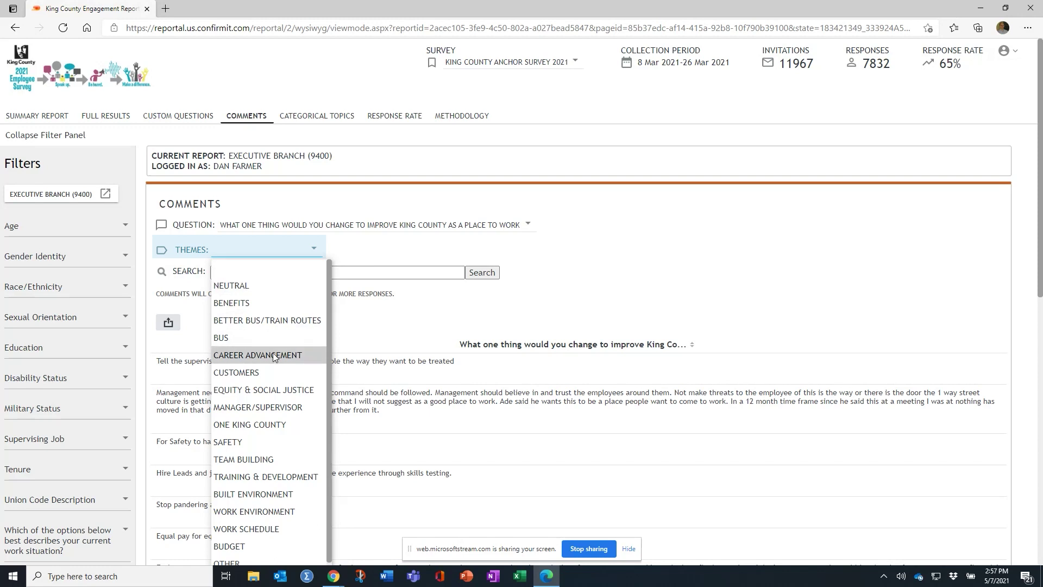
{"action": "scroll", "coordinate": [273, 370], "scroll_direction": "down", "scroll_amount": 1}
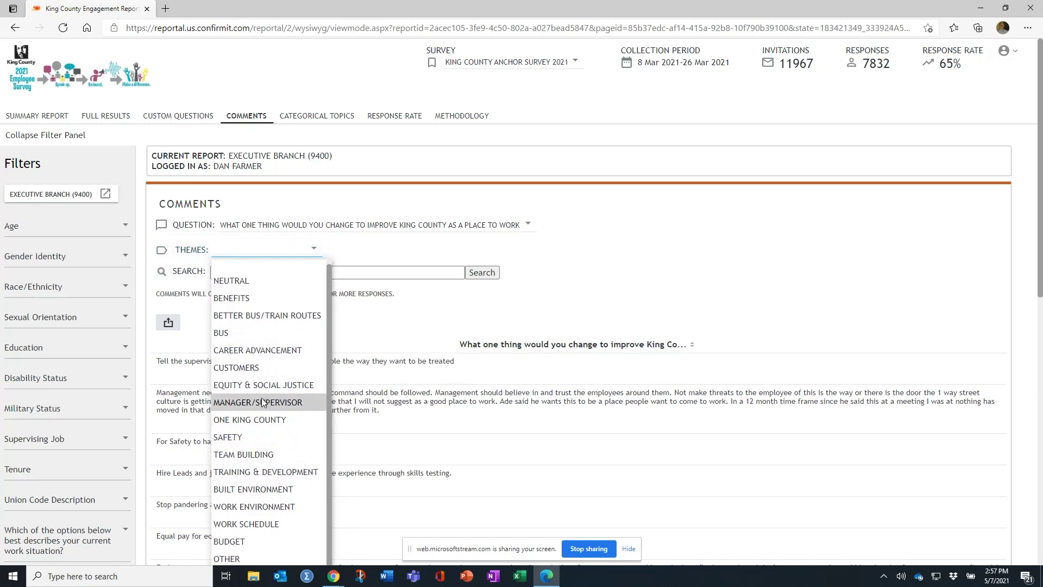
{"action": "left_click", "coordinate": [381, 324]}
Locate the keyword search and the export option for the comments, and look through the listed responses
{"action": "left_click", "coordinate": [295, 274]}
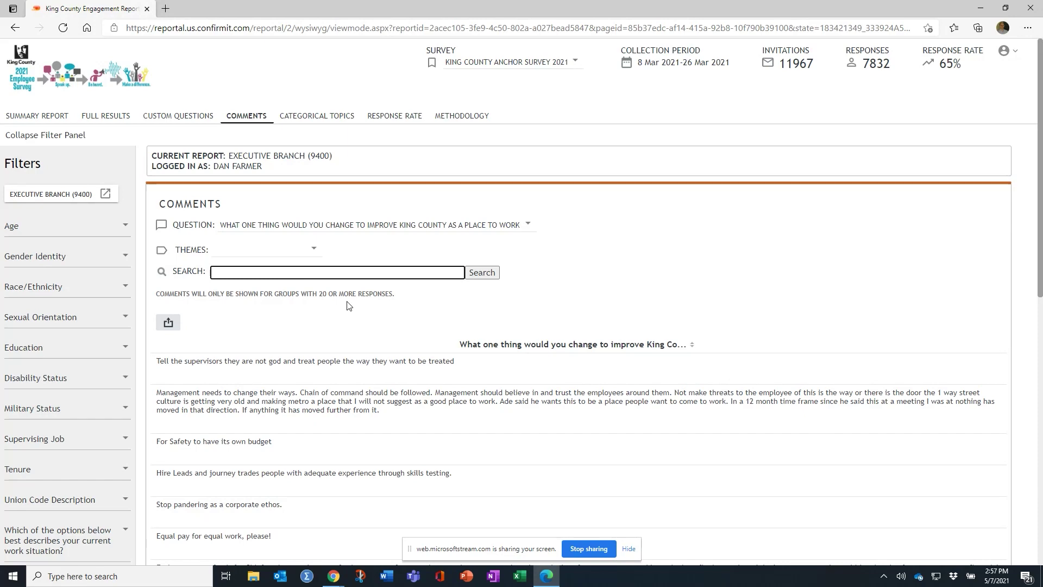
{"action": "scroll", "coordinate": [351, 296], "scroll_direction": "down", "scroll_amount": 1}
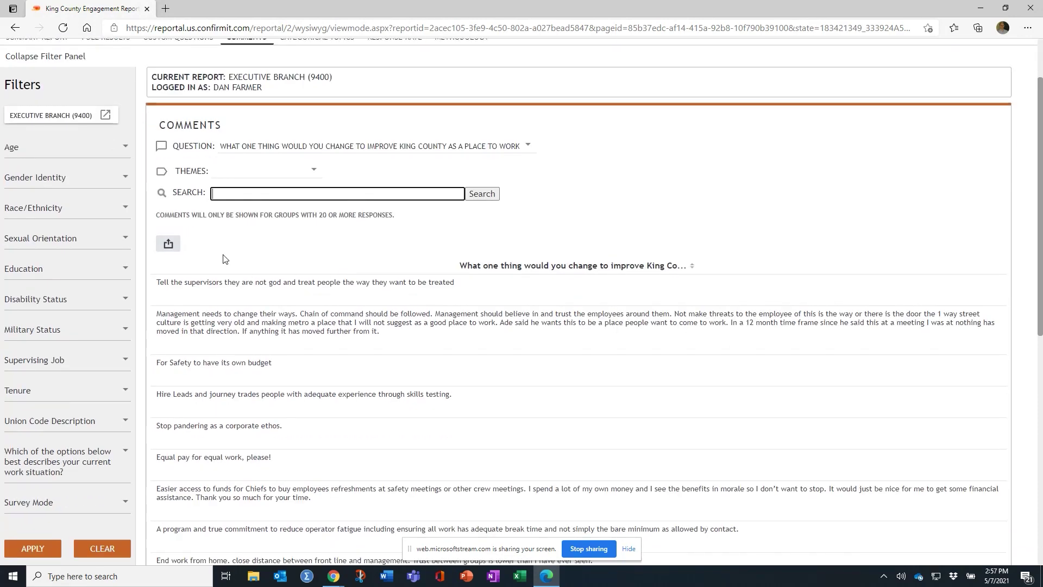
{"action": "left_click", "coordinate": [184, 244]}
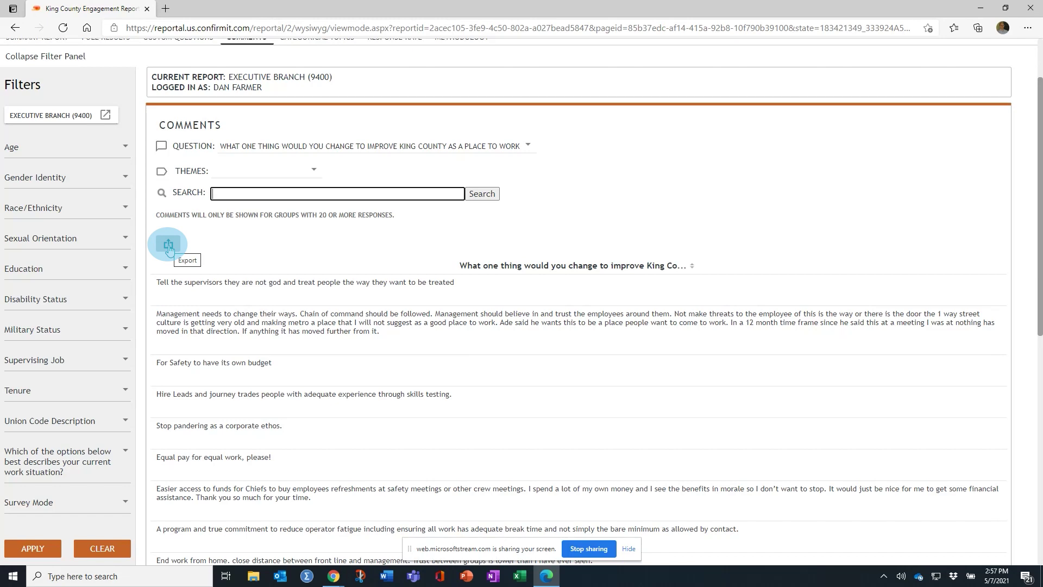
{"action": "scroll", "coordinate": [277, 284], "scroll_direction": "down", "scroll_amount": 1}
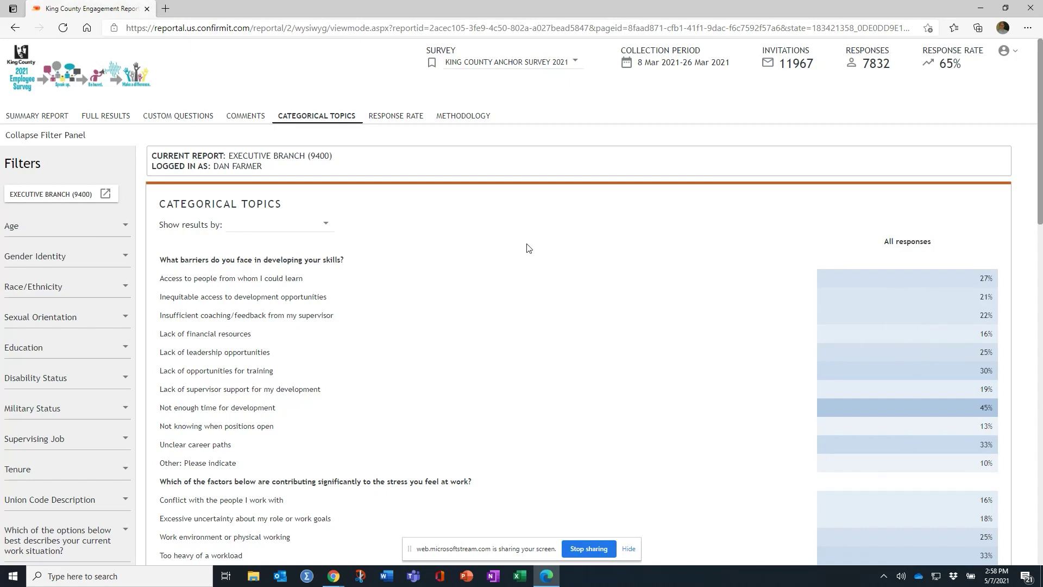
Break the Categorical Topics results down by Gender Identity
{"action": "left_click", "coordinate": [324, 226]}
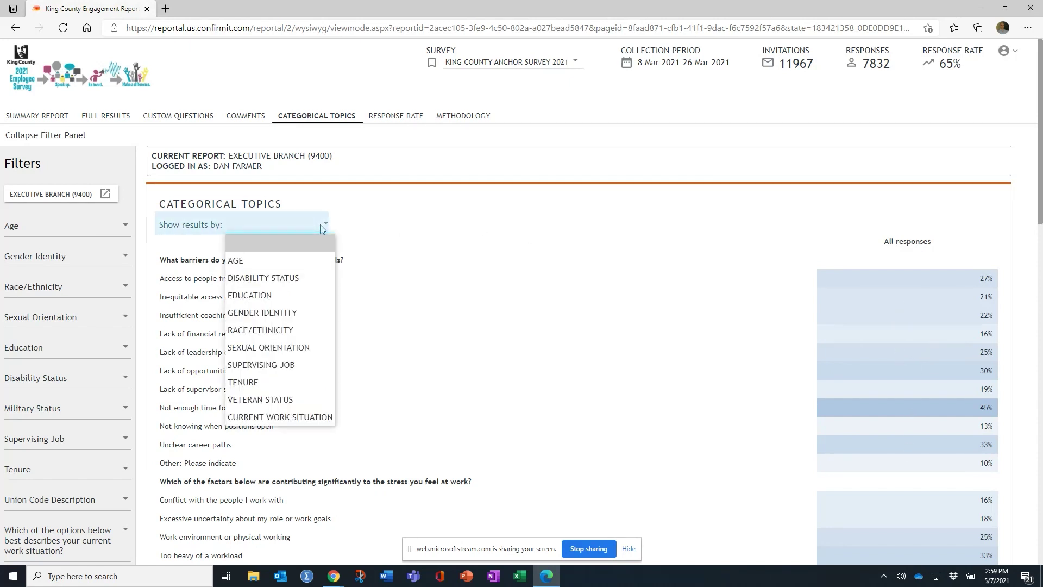
{"action": "left_click", "coordinate": [289, 313]}
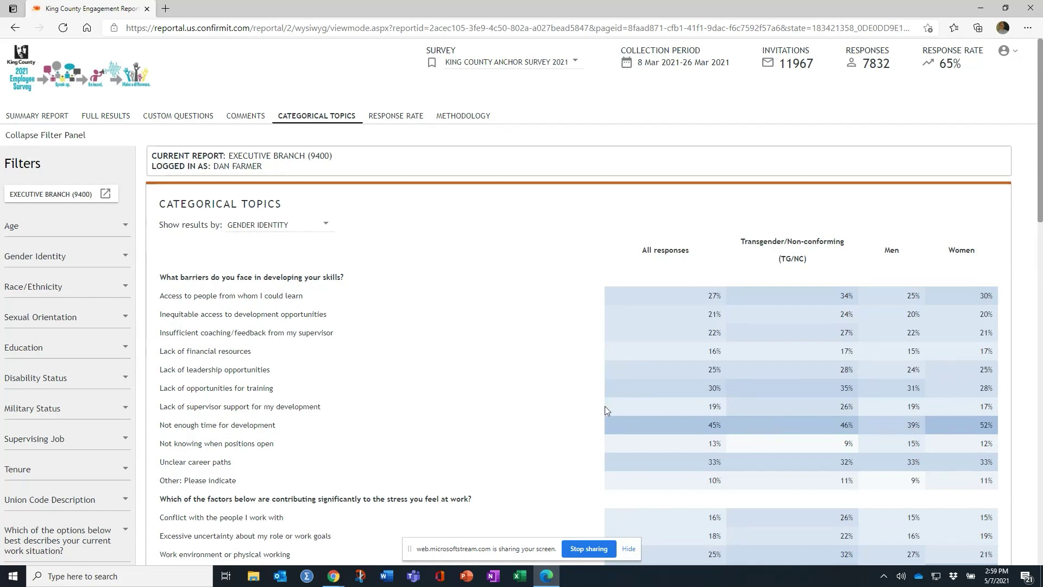
{"action": "scroll", "coordinate": [326, 394], "scroll_direction": "down", "scroll_amount": 2}
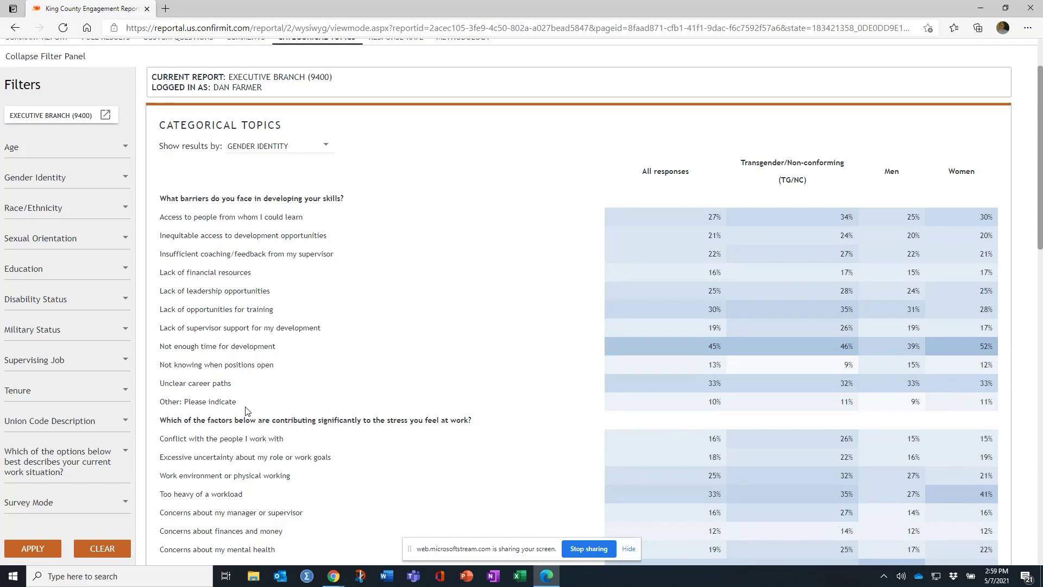
View which questions can be chosen for the write-in comments beneath the Categorical Topics results
{"action": "scroll", "coordinate": [246, 404], "scroll_direction": "down", "scroll_amount": 12}
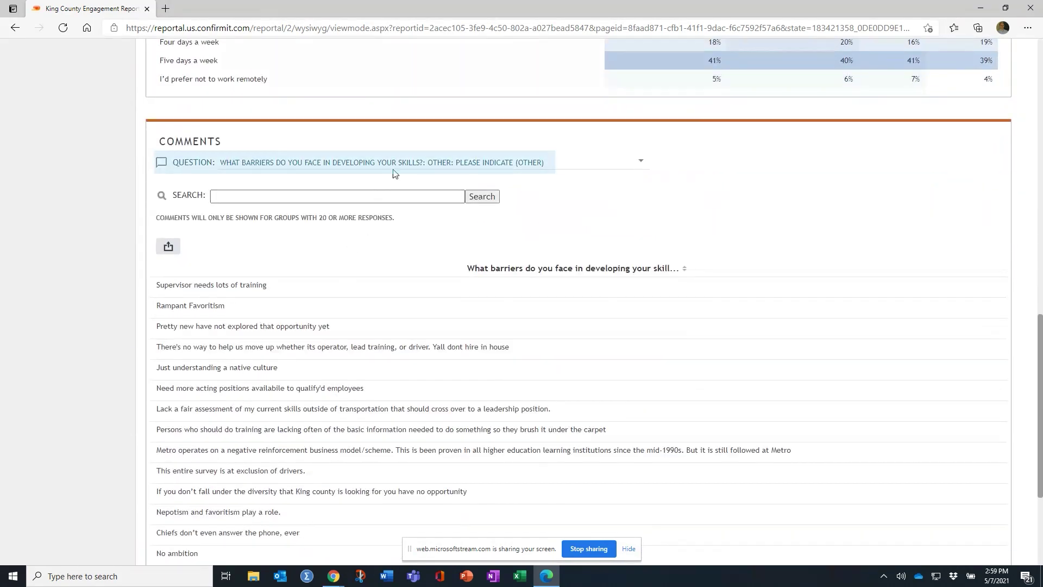
{"action": "left_click", "coordinate": [402, 164]}
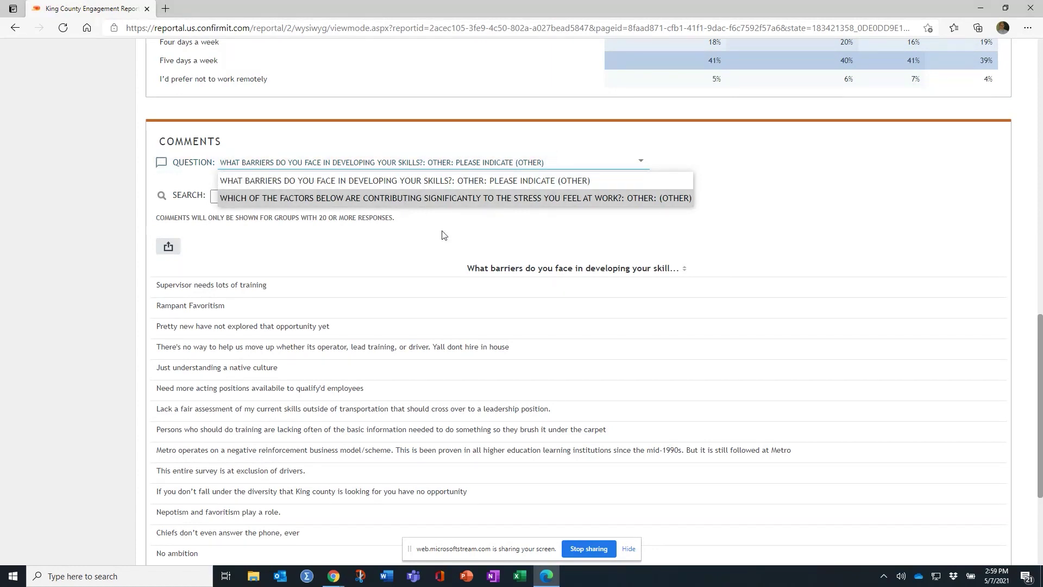
{"action": "left_click", "coordinate": [471, 246]}
Open the Response Rate page and check the 2019 value in the historic response rate chart
{"action": "scroll", "coordinate": [471, 255], "scroll_direction": "up", "scroll_amount": 15}
{"action": "left_click", "coordinate": [404, 123]}
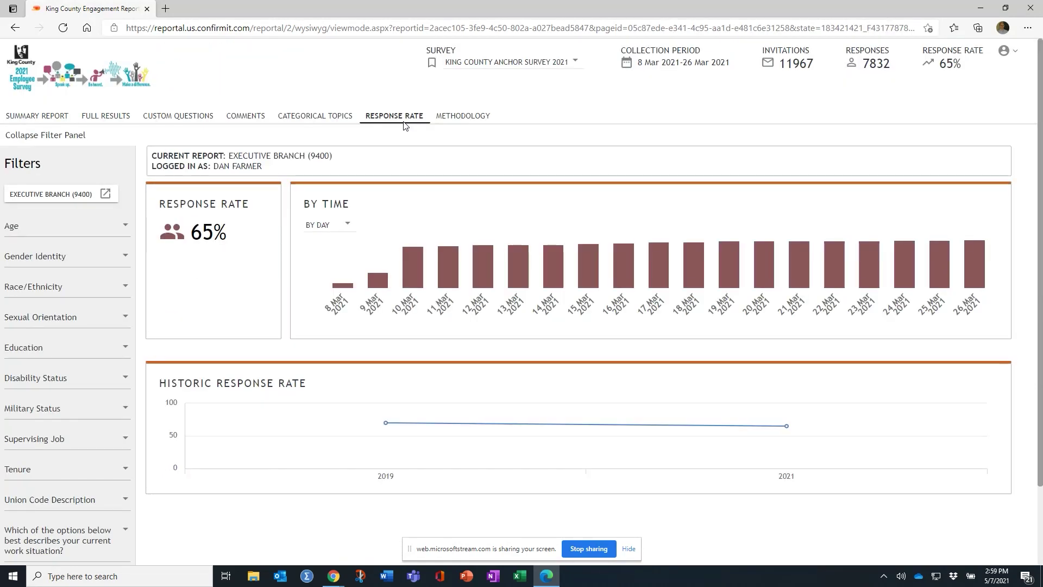
{"action": "mouse_move", "coordinate": [385, 424]}
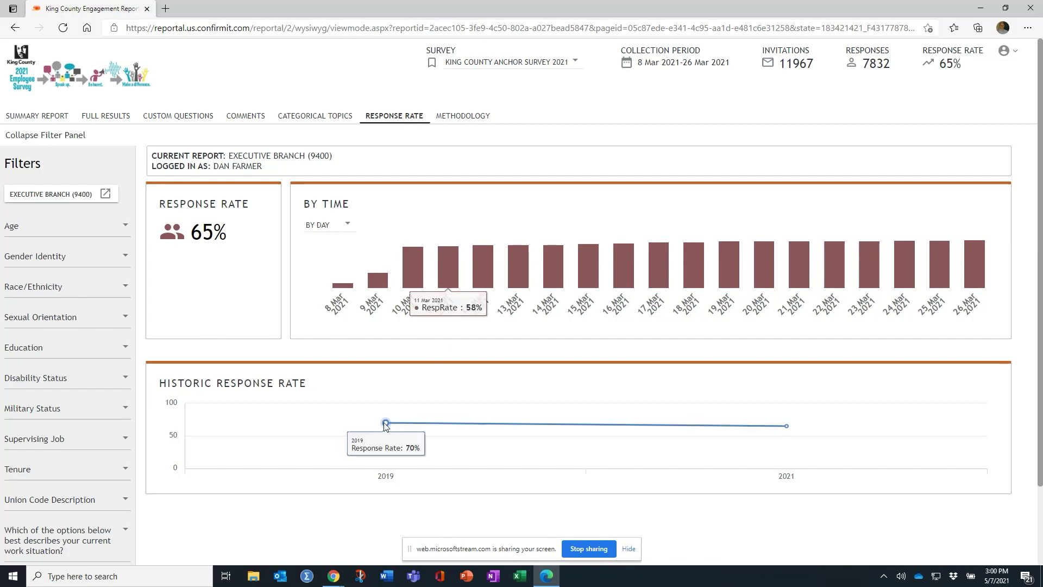
Open the Methodology page and read its sections from the demographic data statement through Dimension Level Trending
{"action": "left_click", "coordinate": [480, 121]}
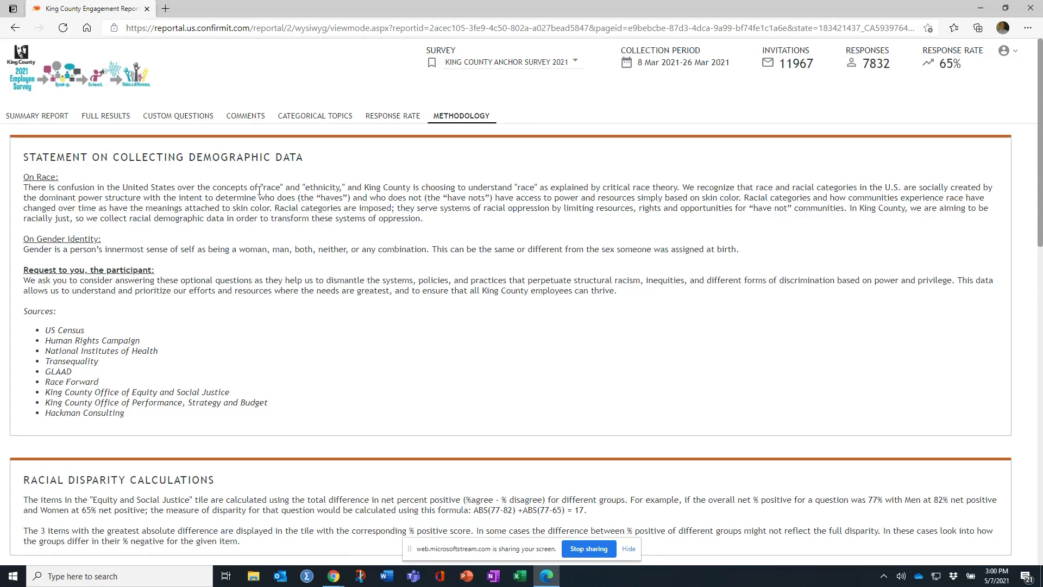
{"action": "scroll", "coordinate": [212, 210], "scroll_direction": "down", "scroll_amount": 2}
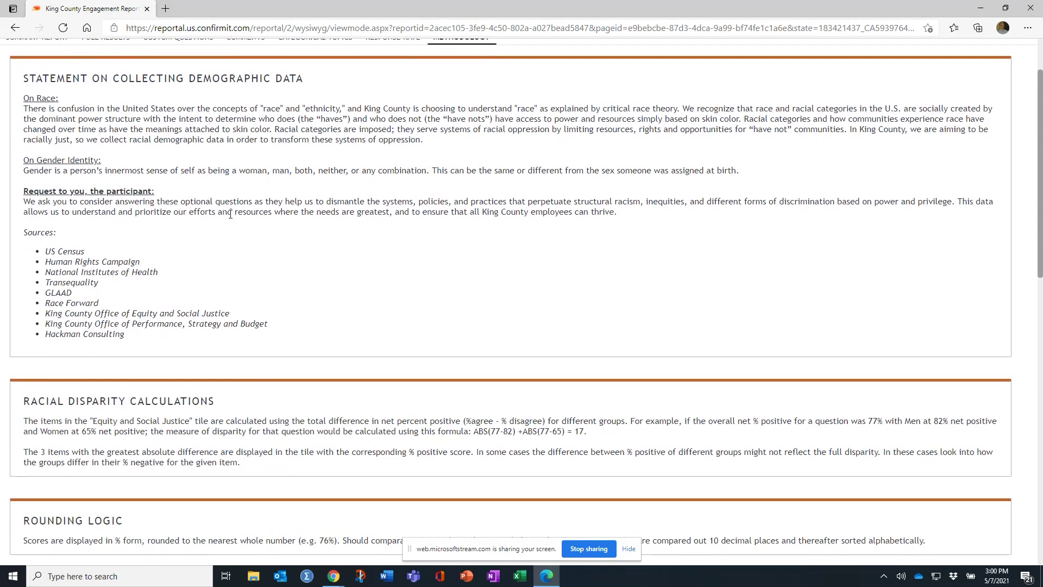
{"action": "scroll", "coordinate": [231, 214], "scroll_direction": "down", "scroll_amount": 3}
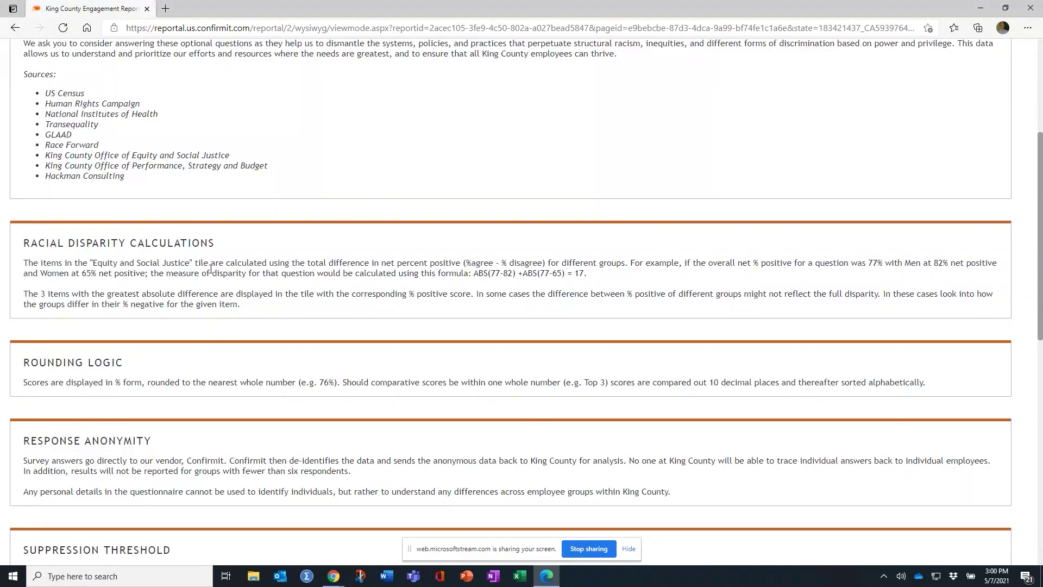
{"action": "scroll", "coordinate": [157, 218], "scroll_direction": "down", "scroll_amount": 3}
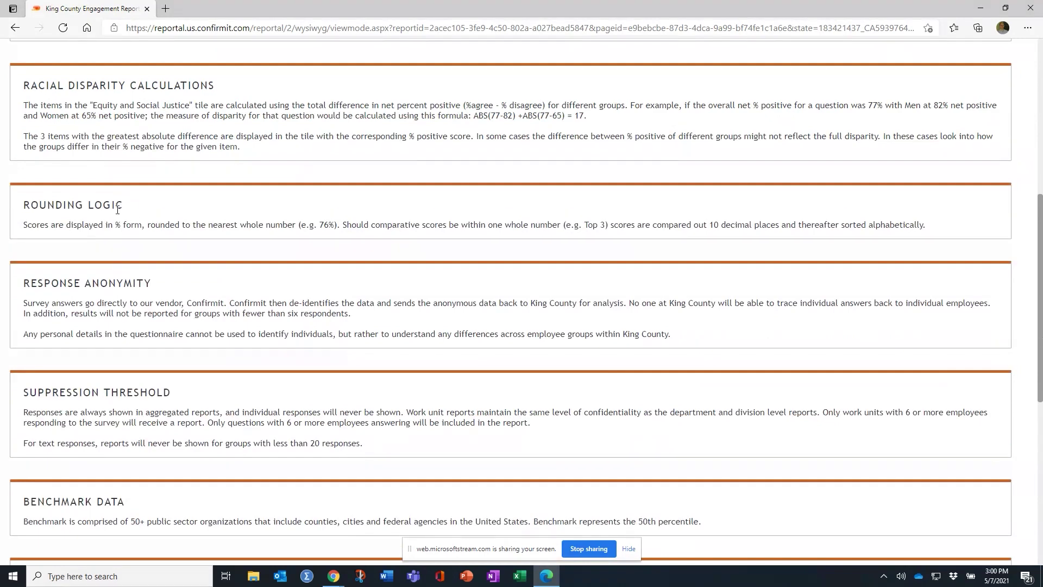
{"action": "scroll", "coordinate": [163, 266], "scroll_direction": "down", "scroll_amount": 3}
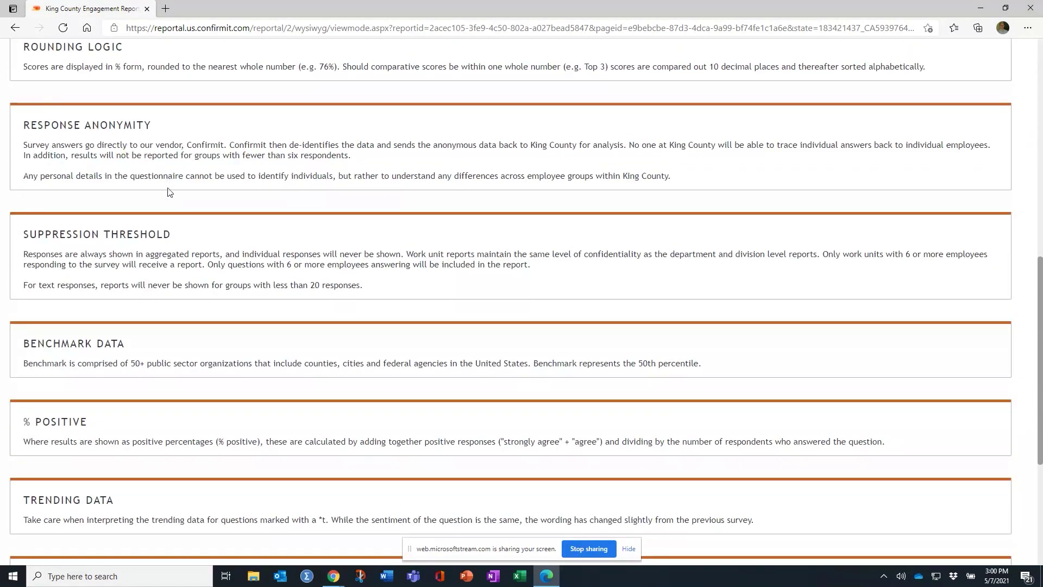
{"action": "scroll", "coordinate": [163, 195], "scroll_direction": "down", "scroll_amount": 2}
{"action": "scroll", "coordinate": [165, 197], "scroll_direction": "down", "scroll_amount": 3}
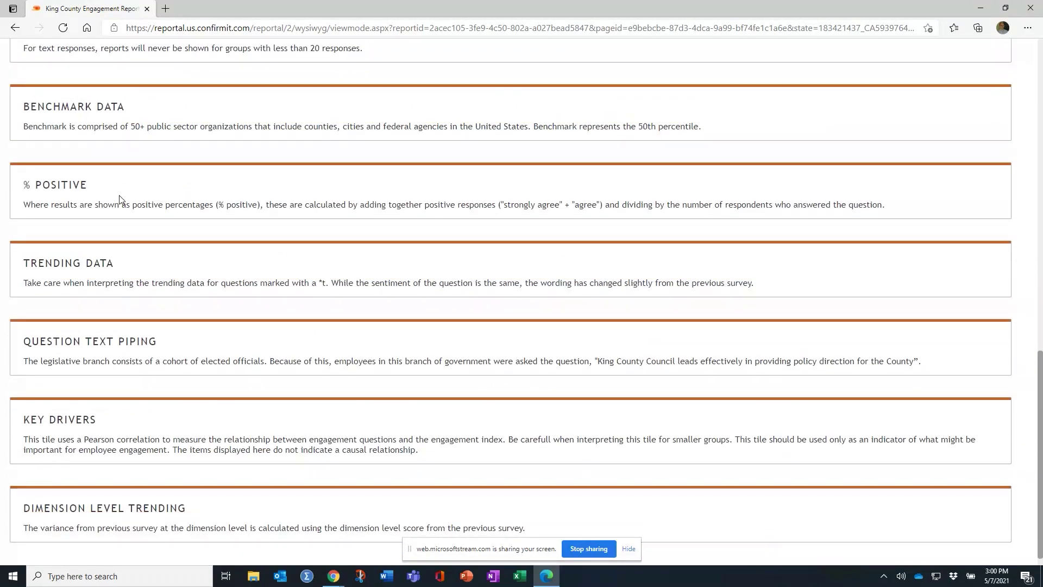
{"action": "scroll", "coordinate": [122, 203], "scroll_direction": "down", "scroll_amount": 1}
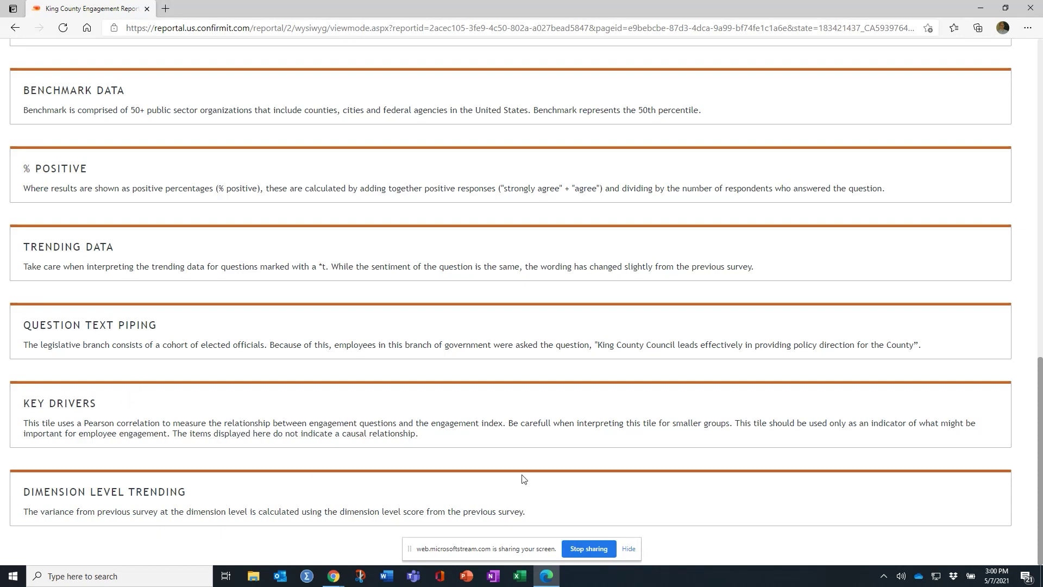
{"action": "scroll", "coordinate": [516, 467], "scroll_direction": "up", "scroll_amount": 15}
{"action": "scroll", "coordinate": [516, 467], "scroll_direction": "up", "scroll_amount": 1}
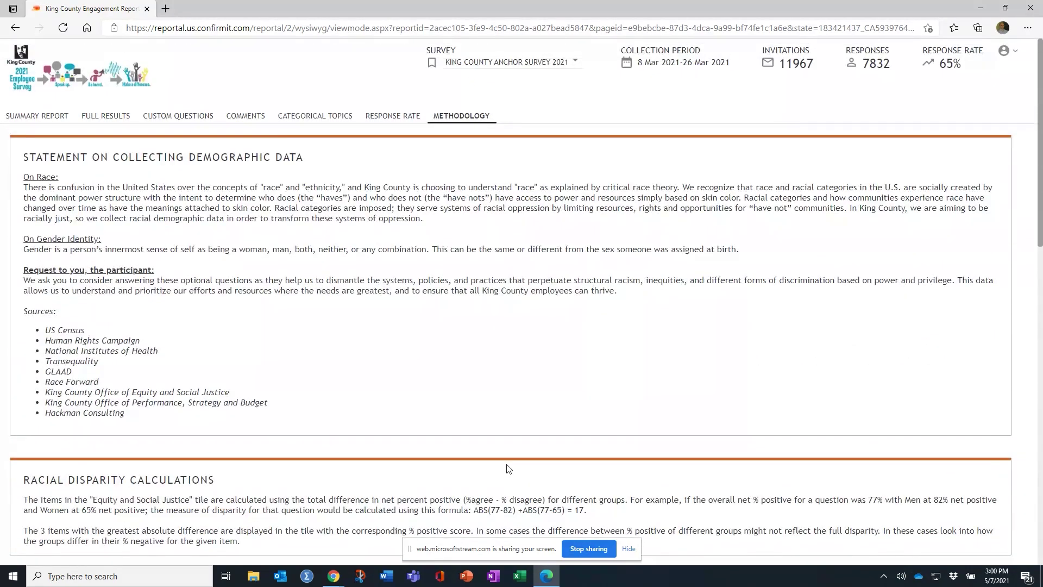